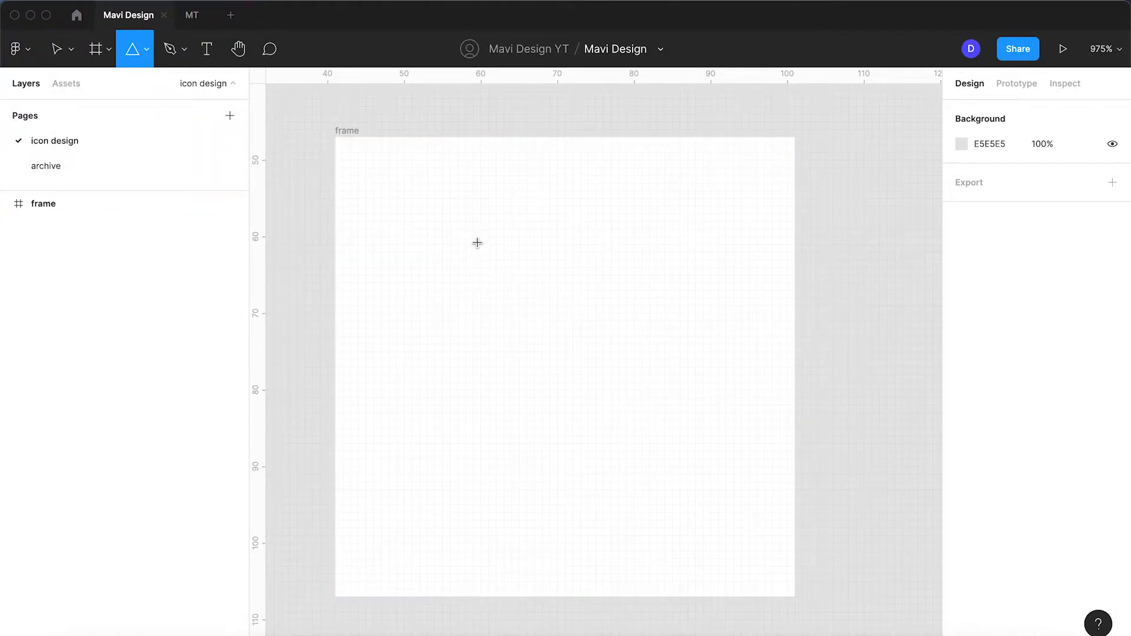
# Draw a 40 × 40 triangle in the frame and centre it horizontally and vertically.
pyautogui.moveTo(477, 242); pyautogui.dragTo(780, 542)
pyautogui.press('alt')
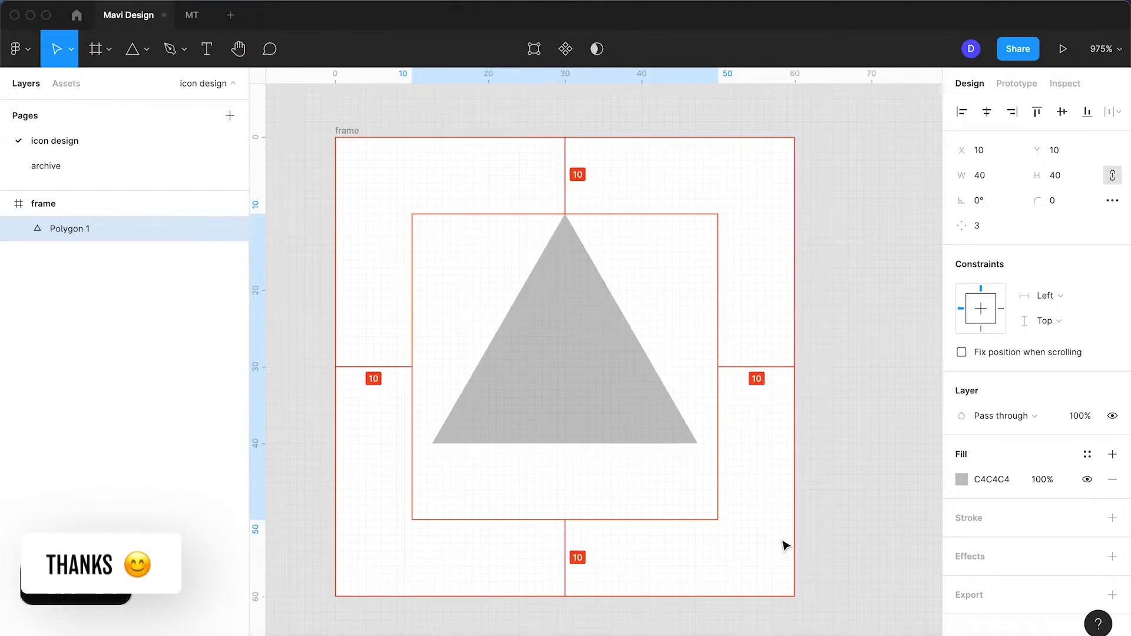
pyautogui.click(800, 437)
pyautogui.click(611, 386)
pyautogui.hotkey('alt', 'h')
pyautogui.hotkey('alt', 'v')
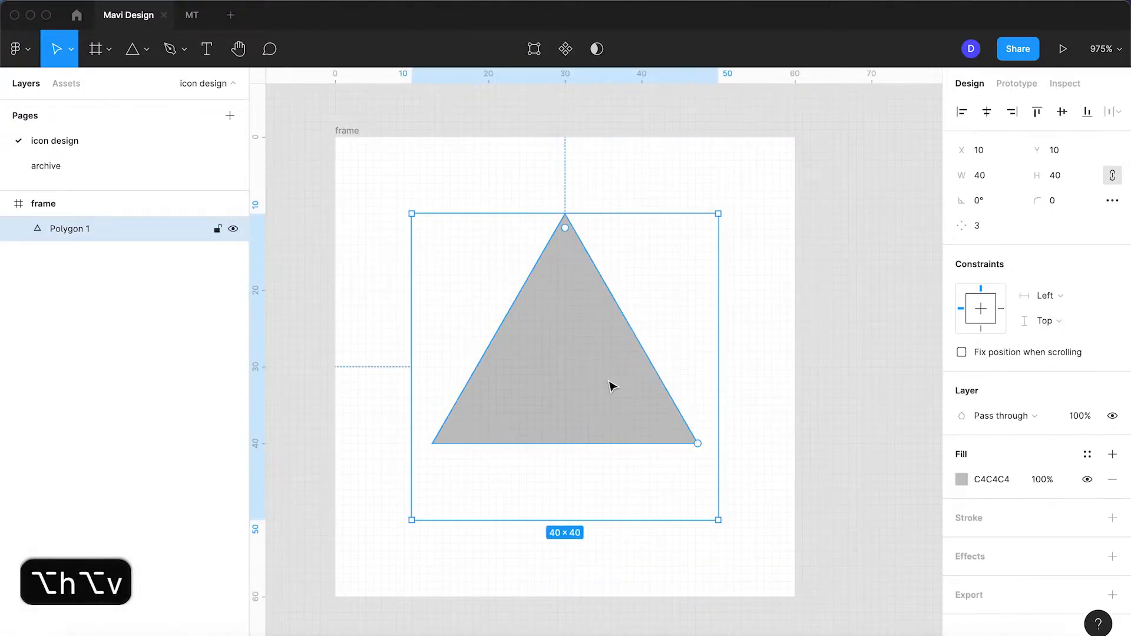
# Nudge the triangle down to Y 13.
pyautogui.press('Down')
pyautogui.press('Down')
pyautogui.press('Down')
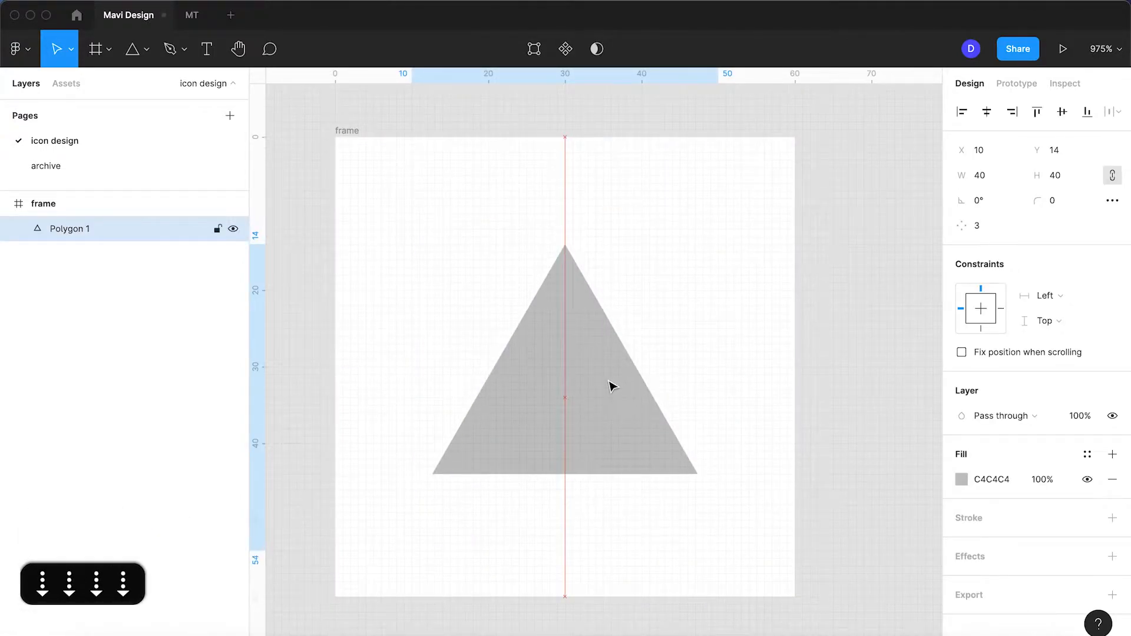
pyautogui.press('Up')
pyautogui.moveTo(718, 389); pyautogui.dragTo(689, 390)
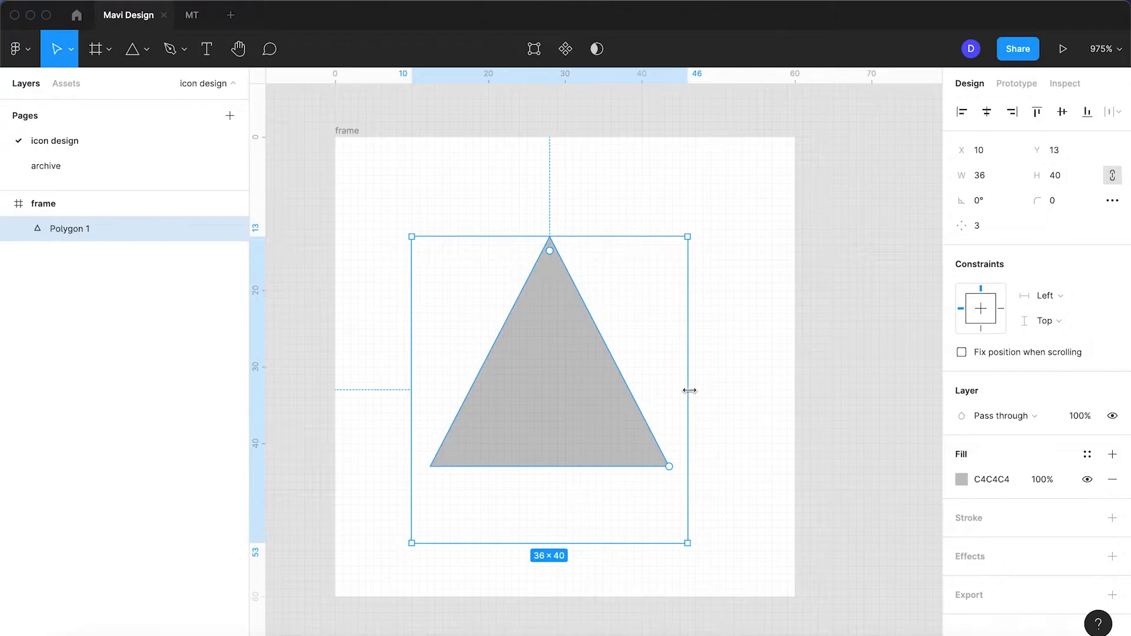
pyautogui.press('super+y')
pyautogui.press('super+y')
pyautogui.press('super+z')
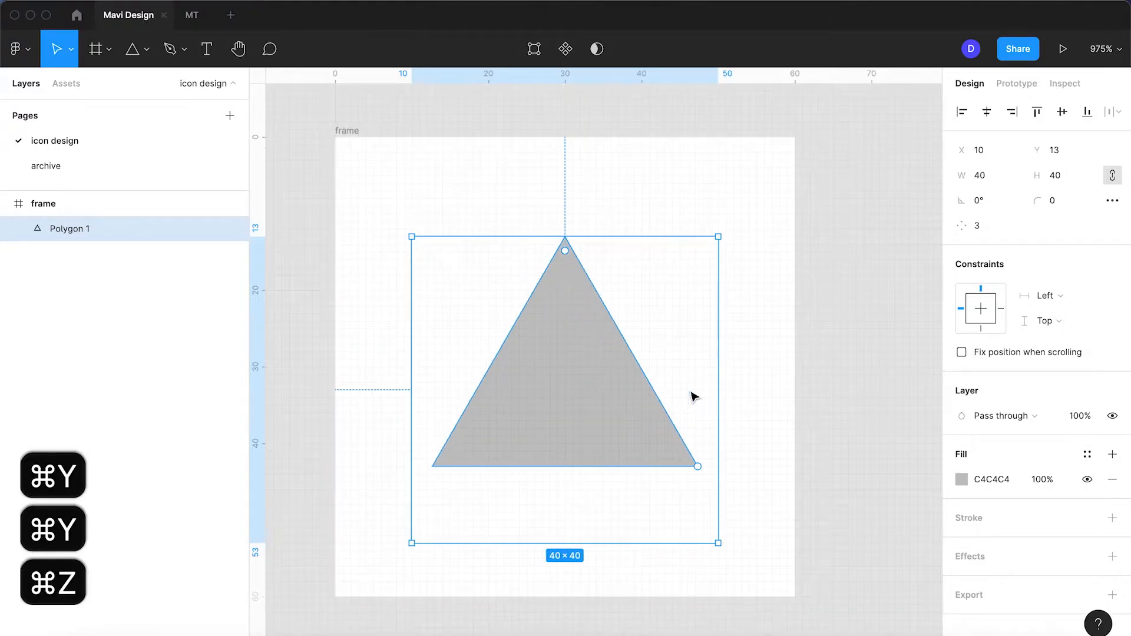
# Narrow the triangle symmetrically about its centre so its base is about 27.7 wide.
pyautogui.moveTo(715, 392); pyautogui.dragTo(685, 396)
pyautogui.click(725, 441)
pyautogui.click(560, 434)
pyautogui.press('Return')
pyautogui.click(565, 466)
pyautogui.press('BackSpace')
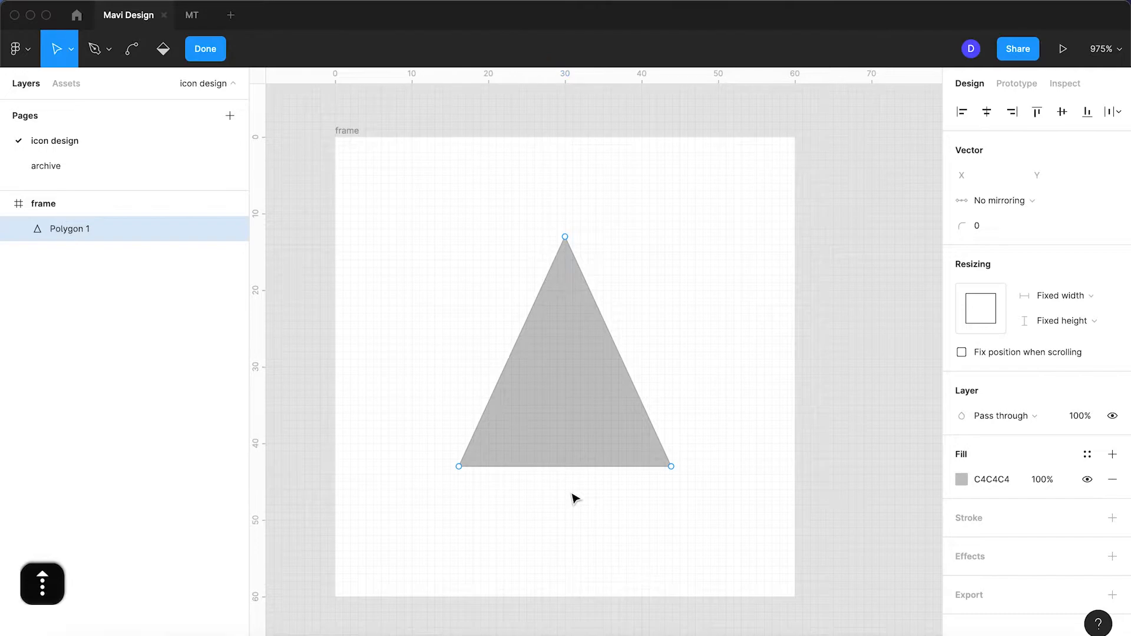
pyautogui.click(565, 467)
pyautogui.press('Return')
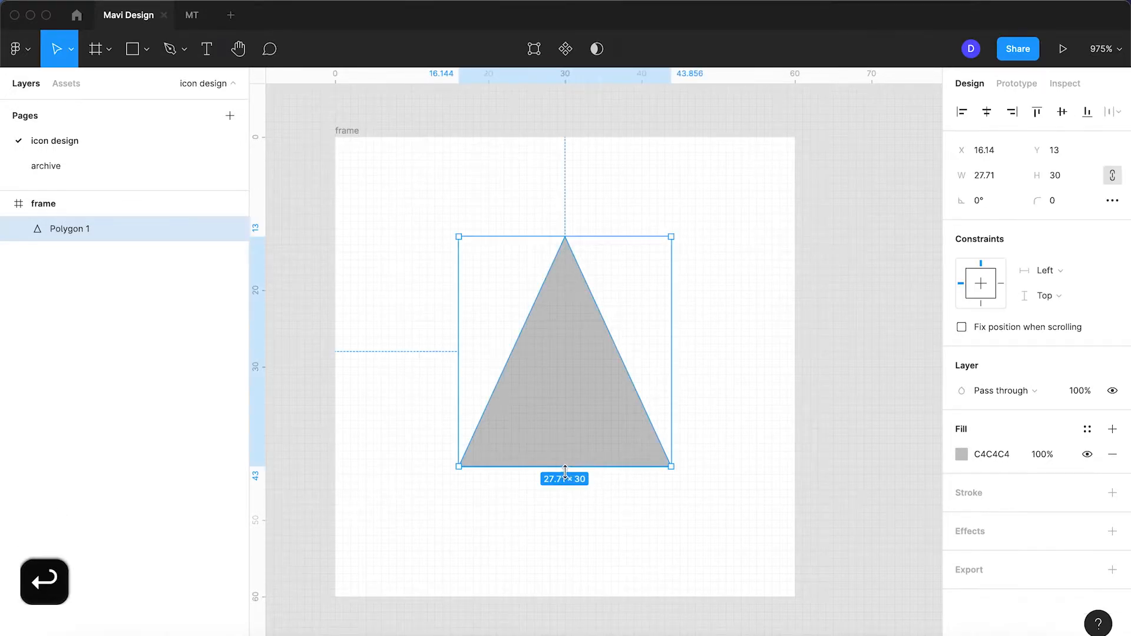
# Add a point at the middle of the triangle's base and raise it to about Y 39 to form a notch.
pyautogui.press('Return')
pyautogui.click(565, 466)
pyautogui.press('Up')
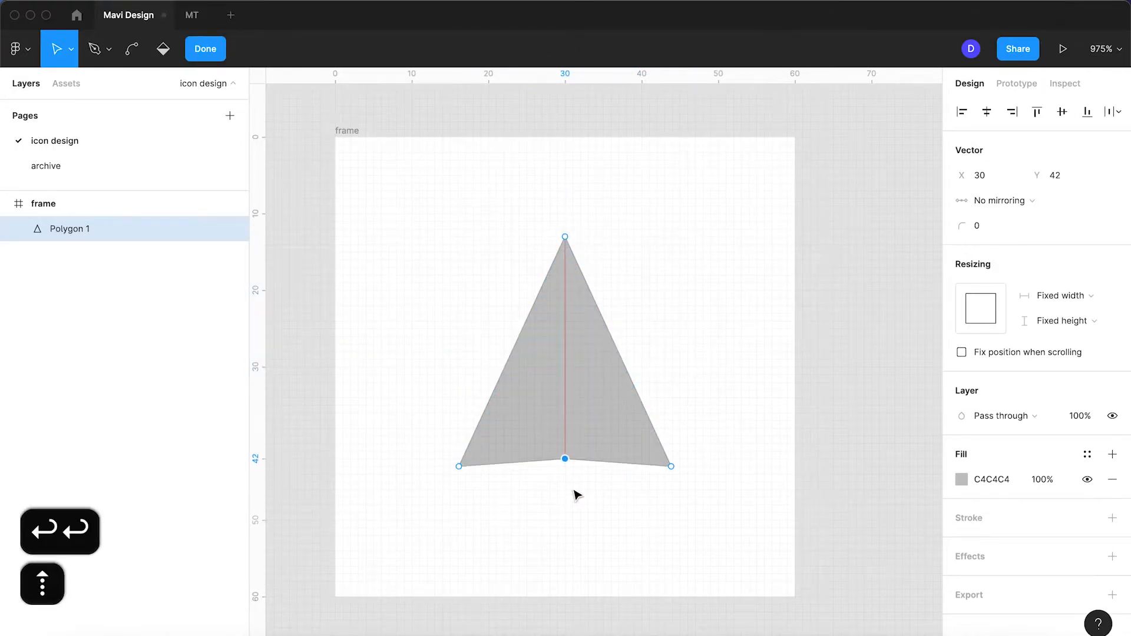
pyautogui.press('Up')
pyautogui.press('Up')
pyautogui.press('Up')
pyautogui.press('Up')
pyautogui.press('Down')
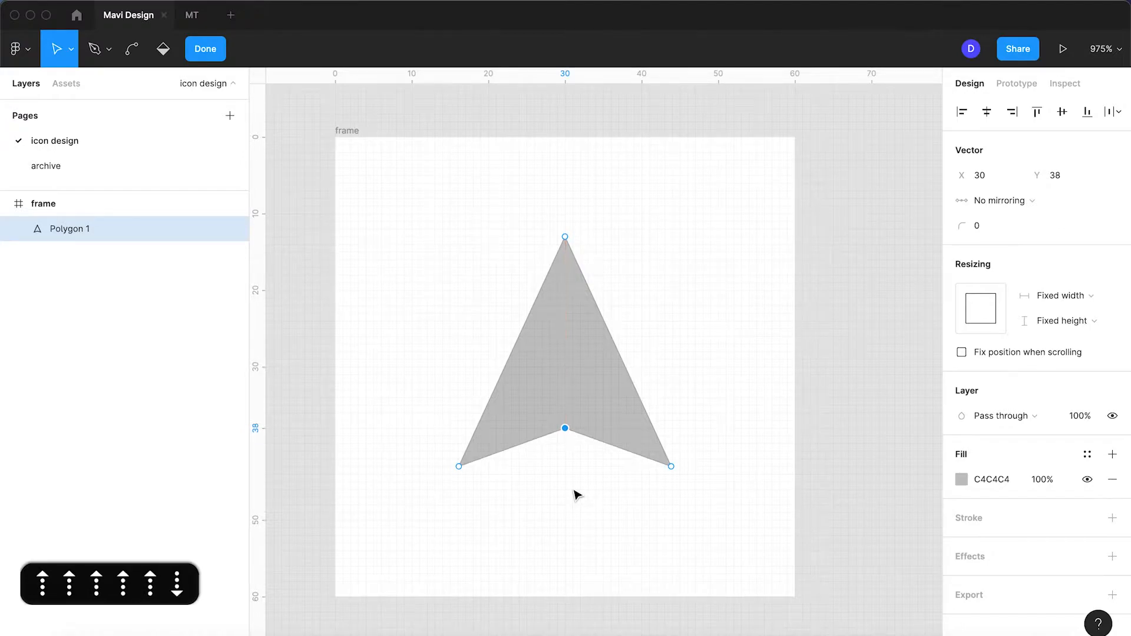
pyautogui.press('Return')
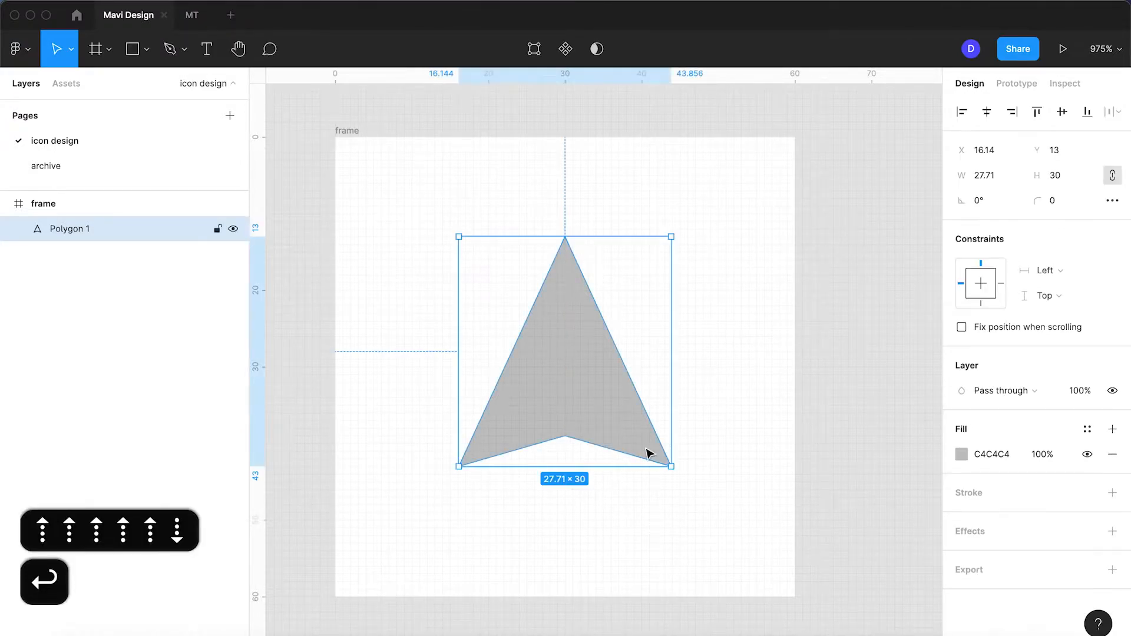
# Widen the arrow shape symmetrically to 32 and extend its top up to Y 10 for a height of 33.
pyautogui.moveTo(672, 421); pyautogui.dragTo(685, 422)
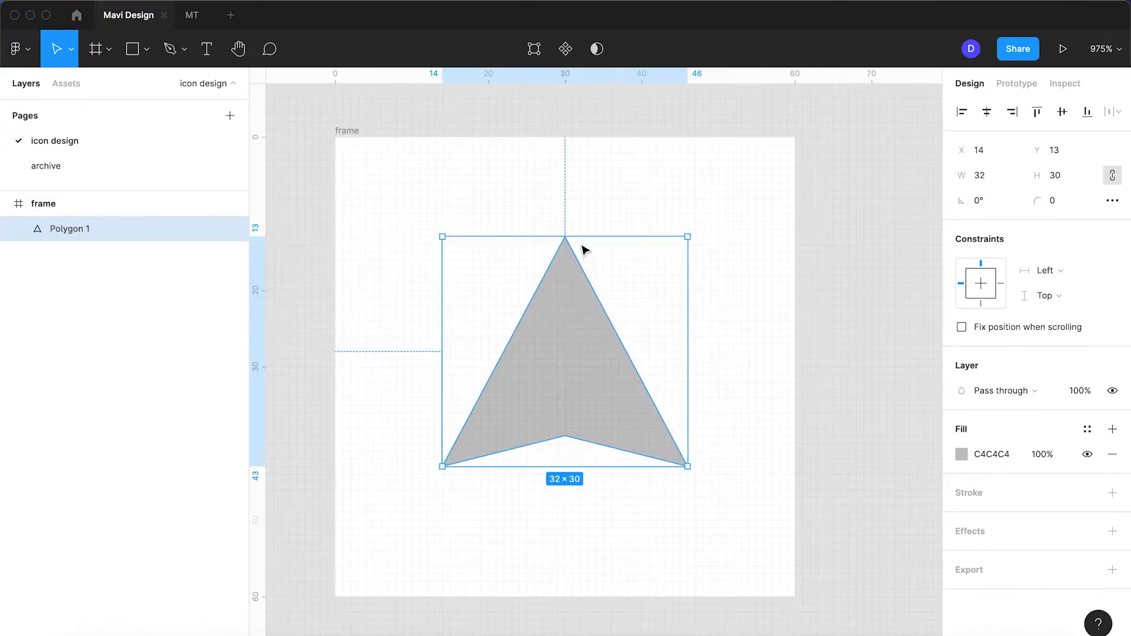
pyautogui.moveTo(579, 238); pyautogui.dragTo(584, 213)
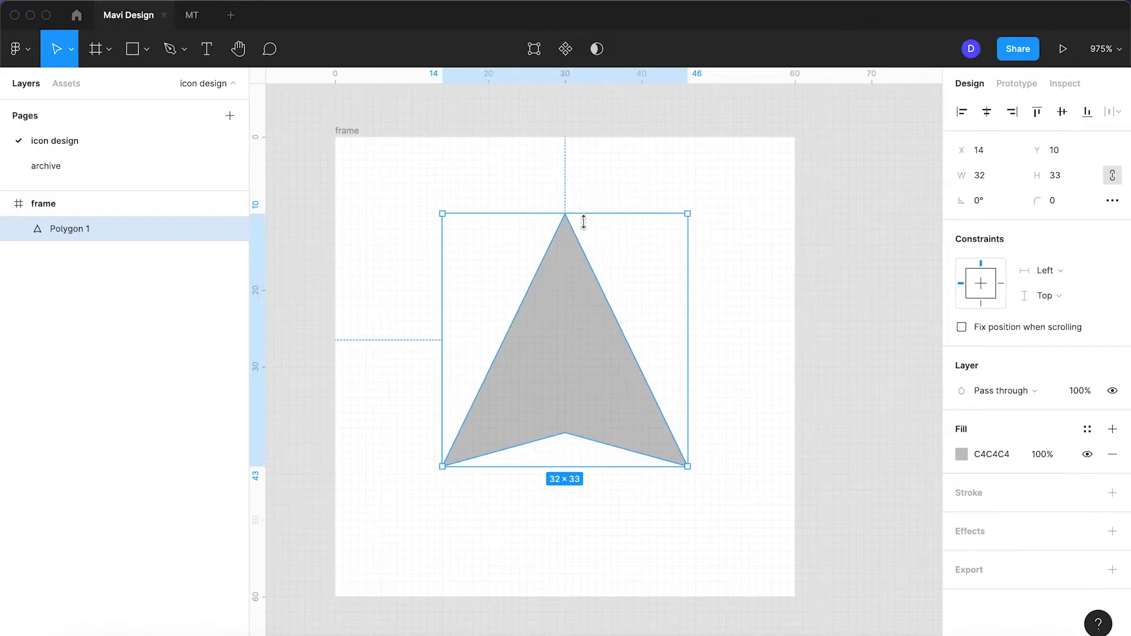
# Move the arrow's notch point up to Y 37.6.
pyautogui.press('Return')
pyautogui.click(564, 434)
pyautogui.press('Up')
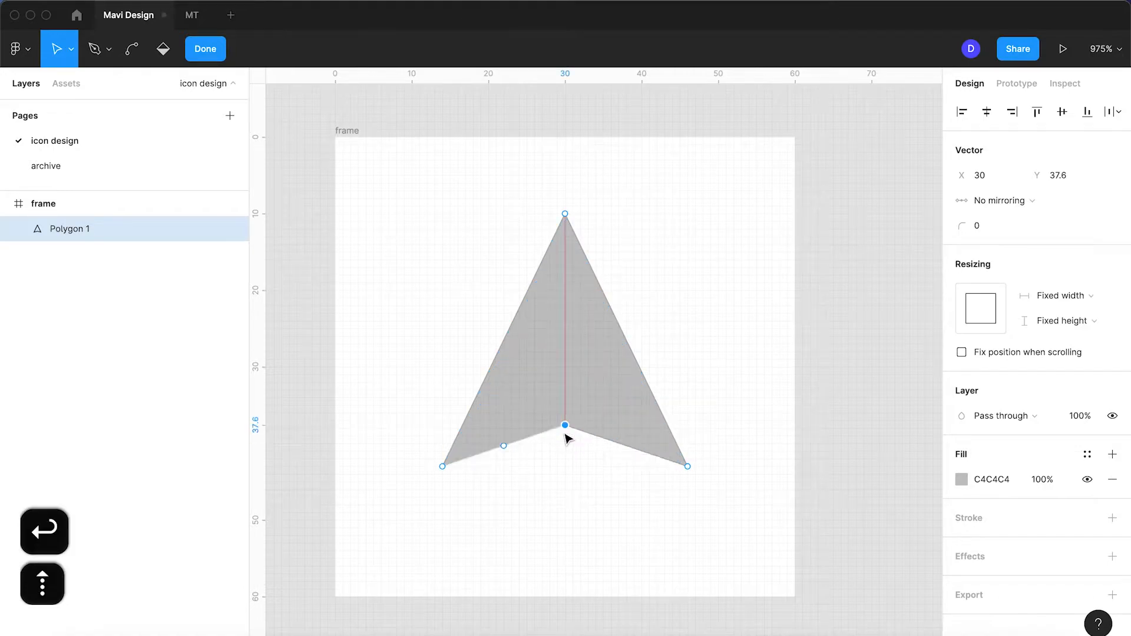
pyautogui.press('Up')
pyautogui.press('Down')
pyautogui.press('Return')
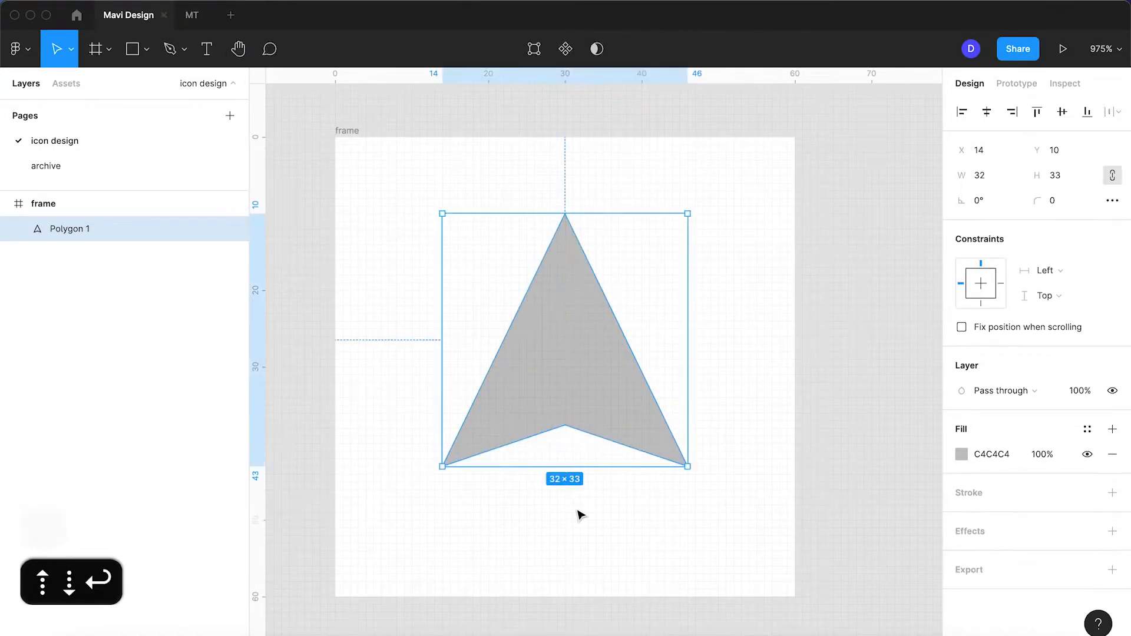
pyautogui.click(580, 521)
# Remove the arrow's fill and give it a black inside stroke with a weight of 2.
pyautogui.click(598, 335)
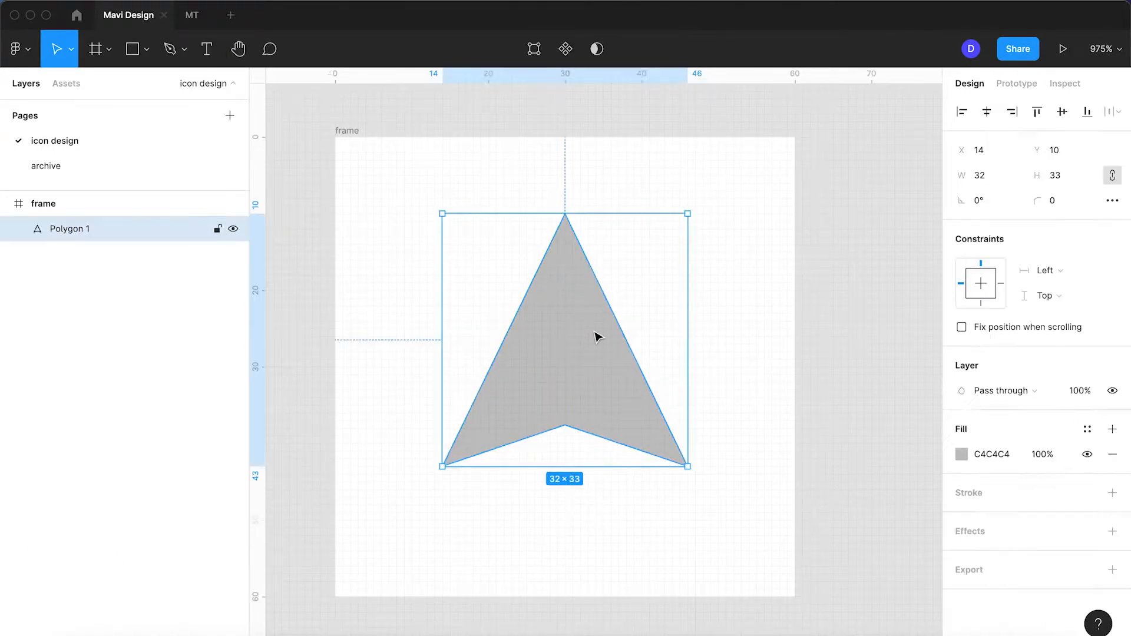
pyautogui.click(1112, 454)
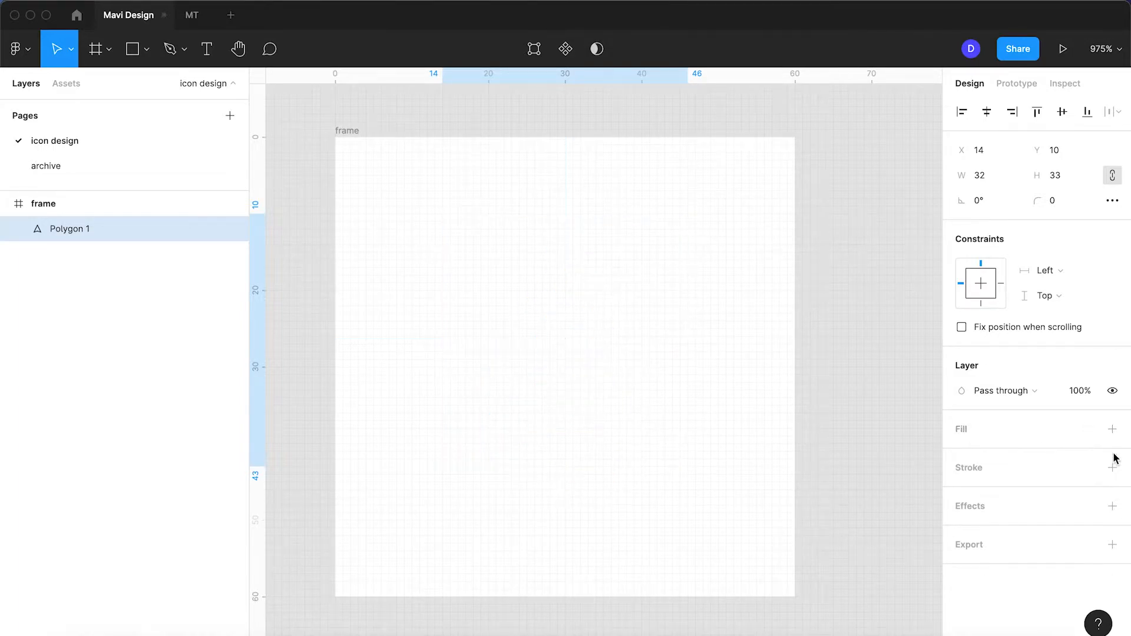
pyautogui.click(1112, 467)
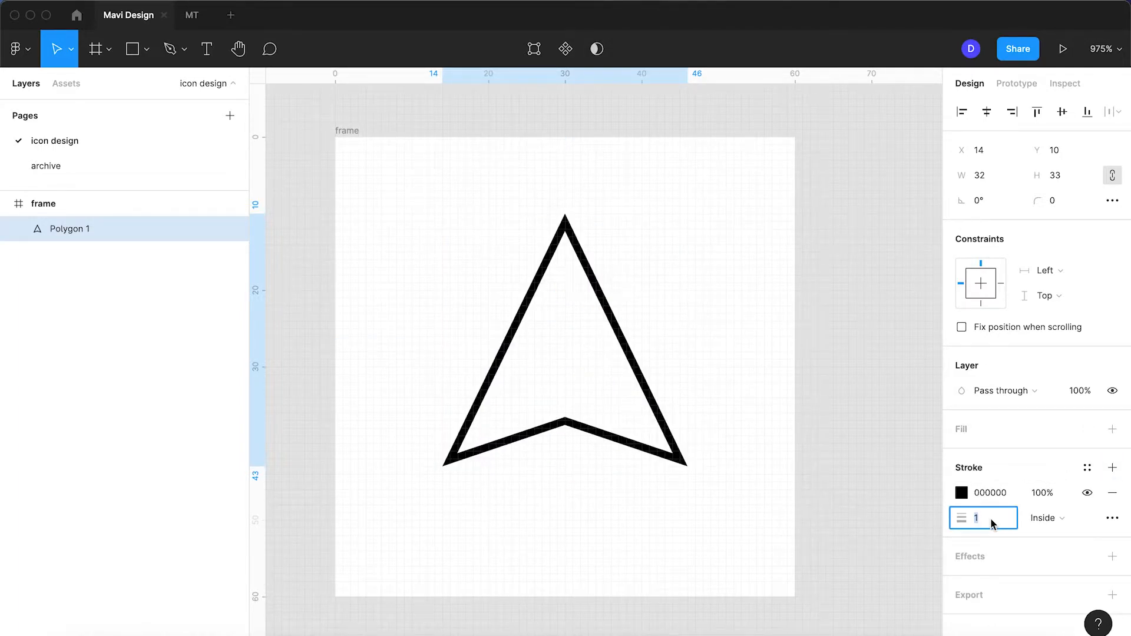
pyautogui.press('Up')
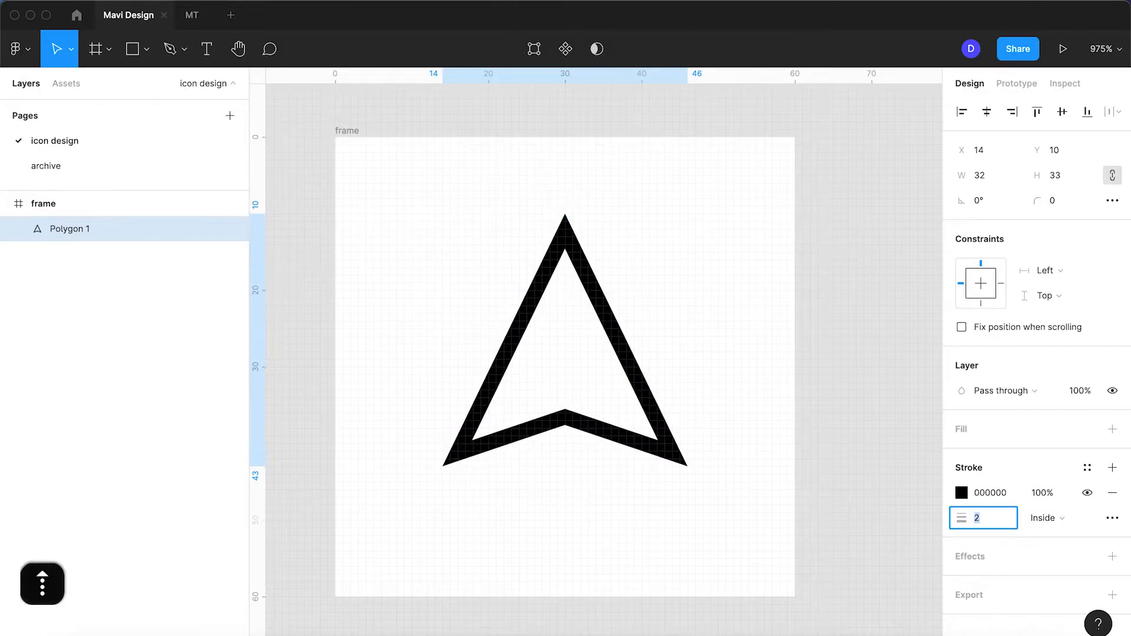
pyautogui.press('Return')
# Round all corners of the arrow with a radius of 3.
pyautogui.click(1067, 202)
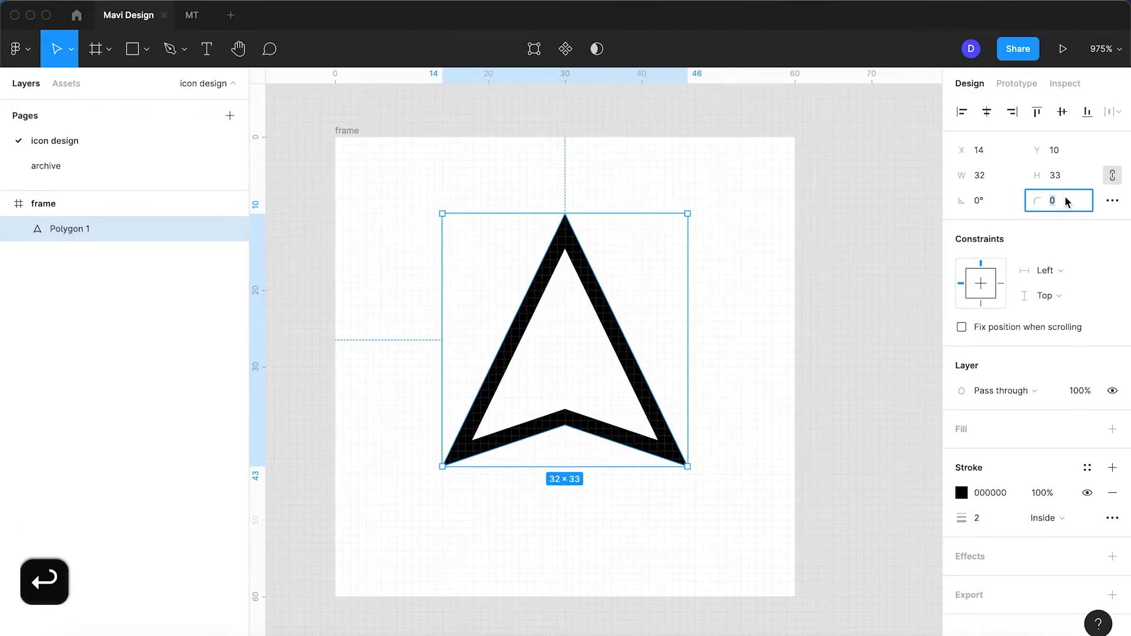
pyautogui.press('Up')
pyautogui.press('Up')
pyautogui.press('Up')
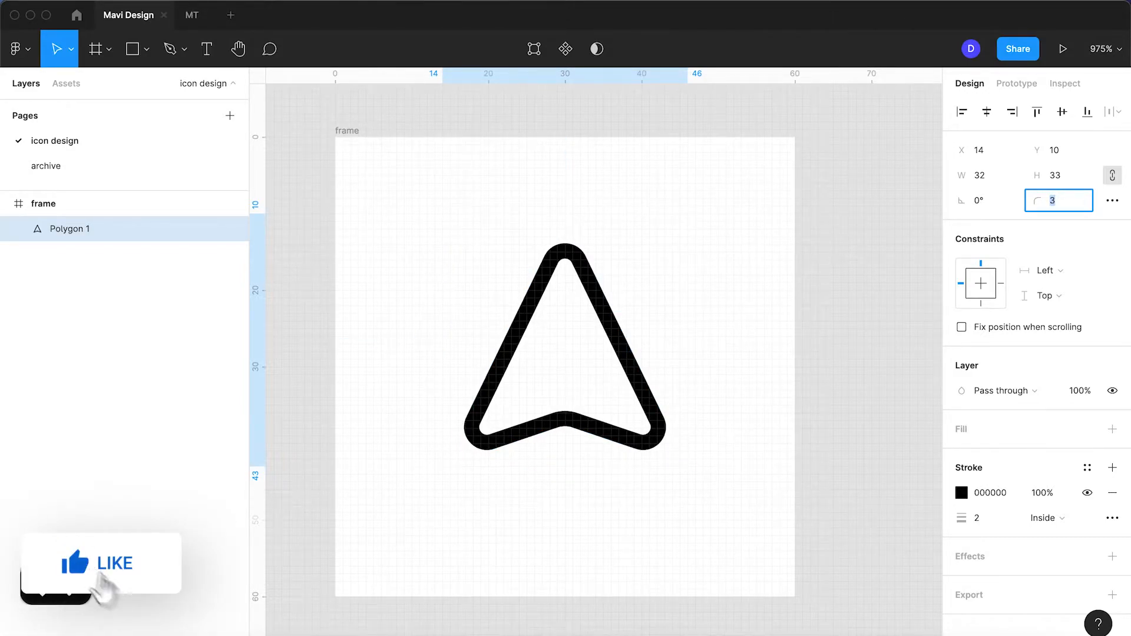
pyautogui.click(732, 304)
# Set the corner radius of the arrow's top point to 2.
pyautogui.click(608, 324)
pyautogui.doubleClick(575, 247)
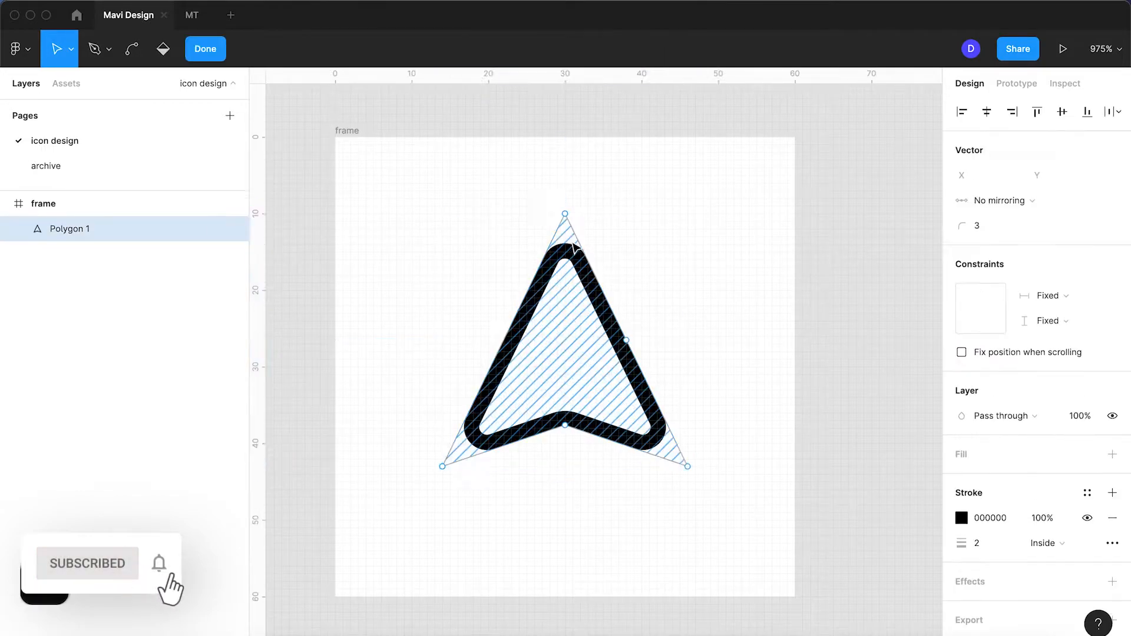
pyautogui.click(563, 216)
pyautogui.click(1004, 234)
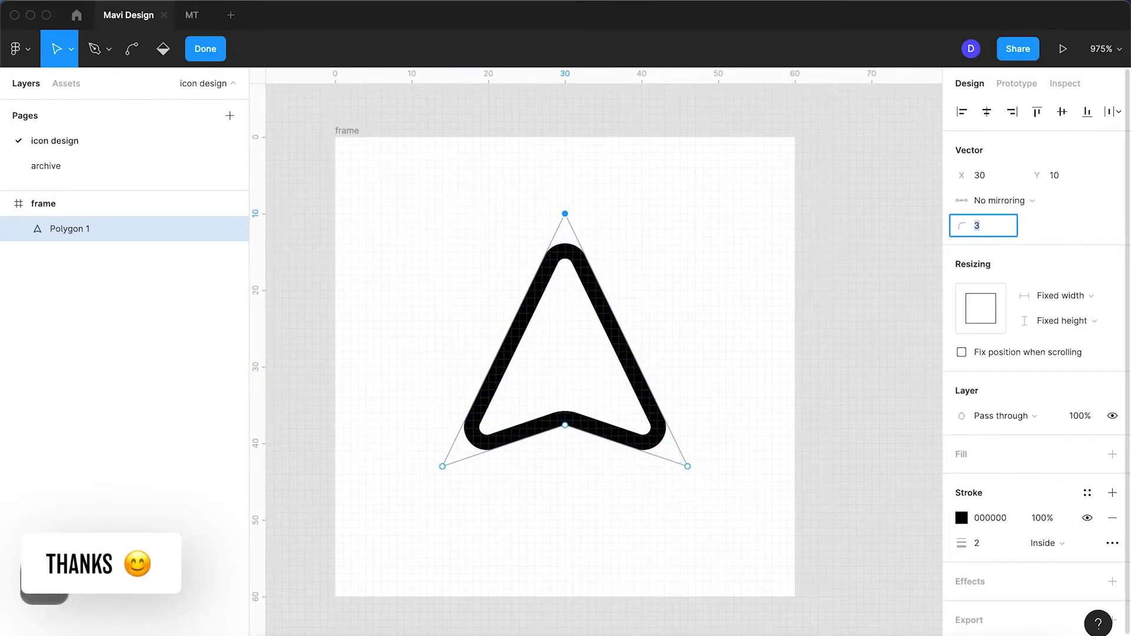
pyautogui.write('2')
pyautogui.press('Return')
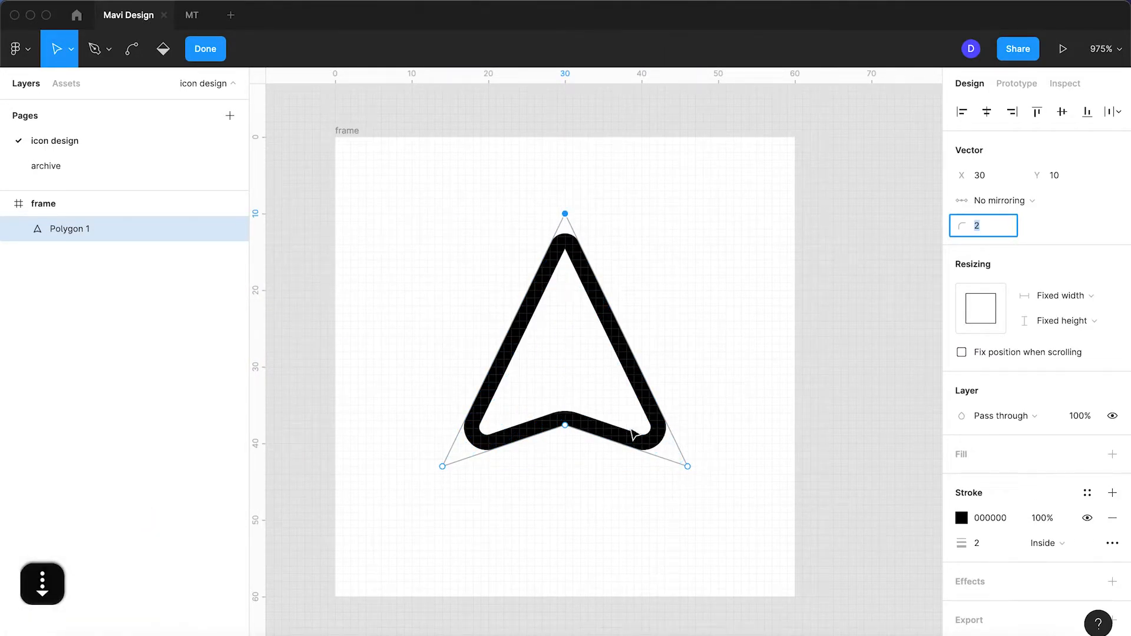
# Try corner radii of 8 and 0 on the arrow's notch point and return it to 3.
pyautogui.click(564, 425)
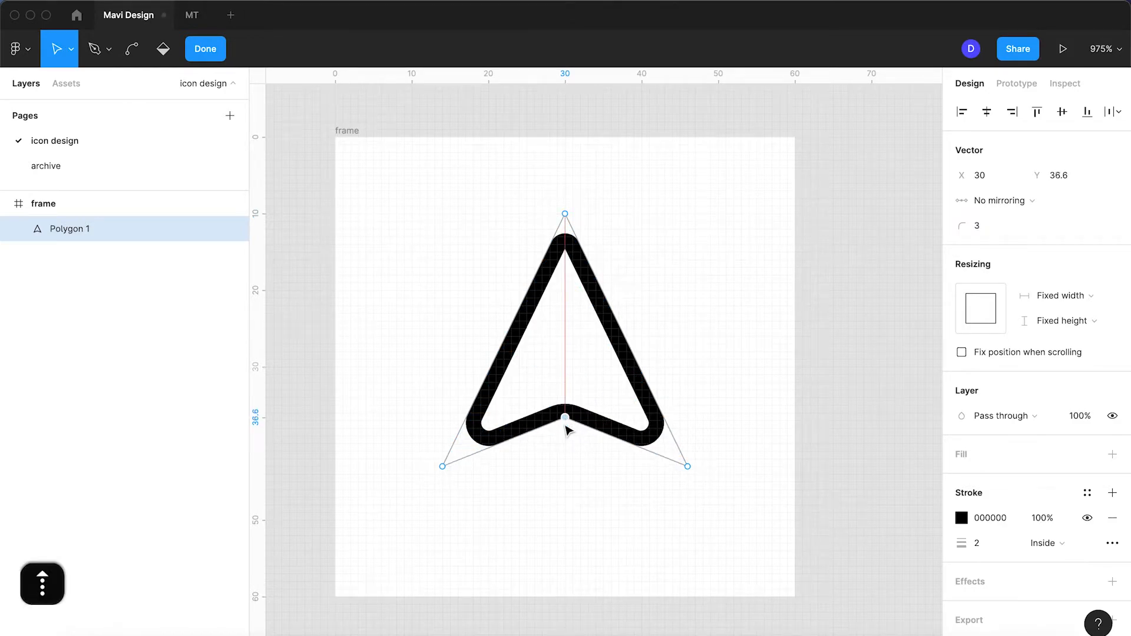
pyautogui.click(1001, 226)
pyautogui.press('Up')
pyautogui.press('Up')
pyautogui.press('Up')
pyautogui.press('Up')
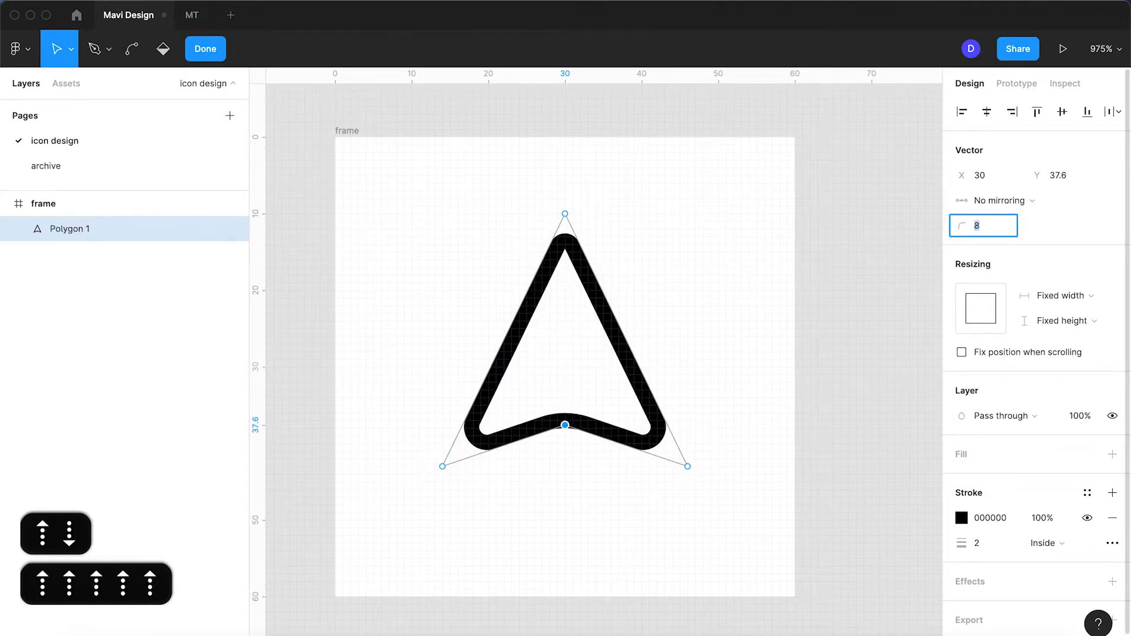
pyautogui.press('Down')
pyautogui.press('Down')
pyautogui.press('Down')
pyautogui.press('Down')
pyautogui.press('Down')
pyautogui.press('Down')
pyautogui.press('Down')
pyautogui.press('Down')
pyautogui.press('Down')
pyautogui.press('Down')
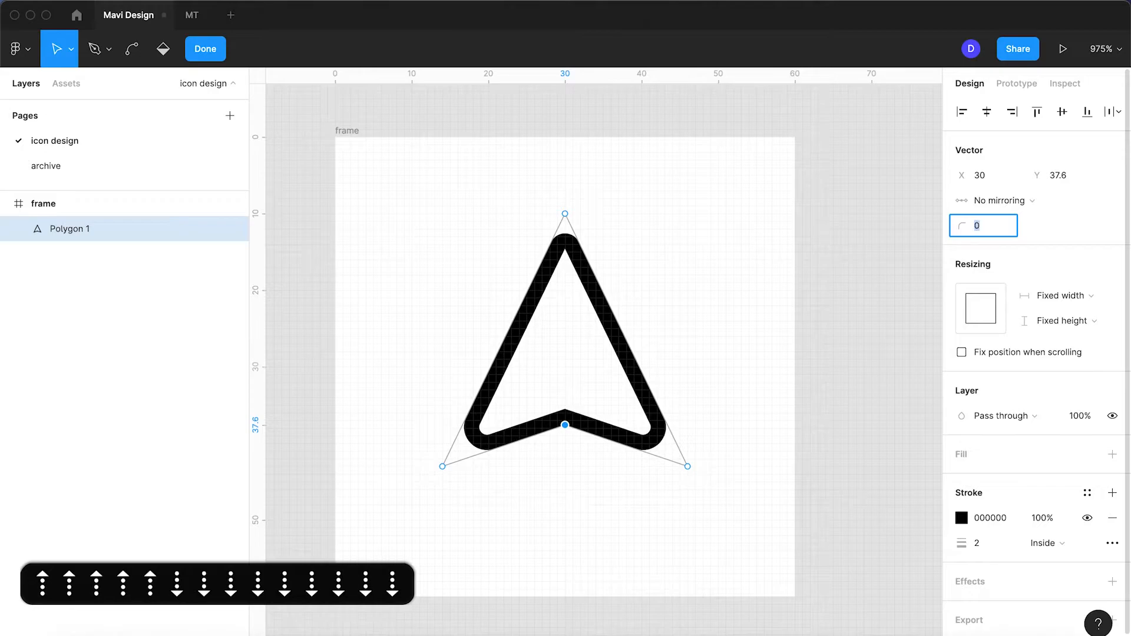
pyautogui.press('Up')
pyautogui.press('Up')
pyautogui.press('Up')
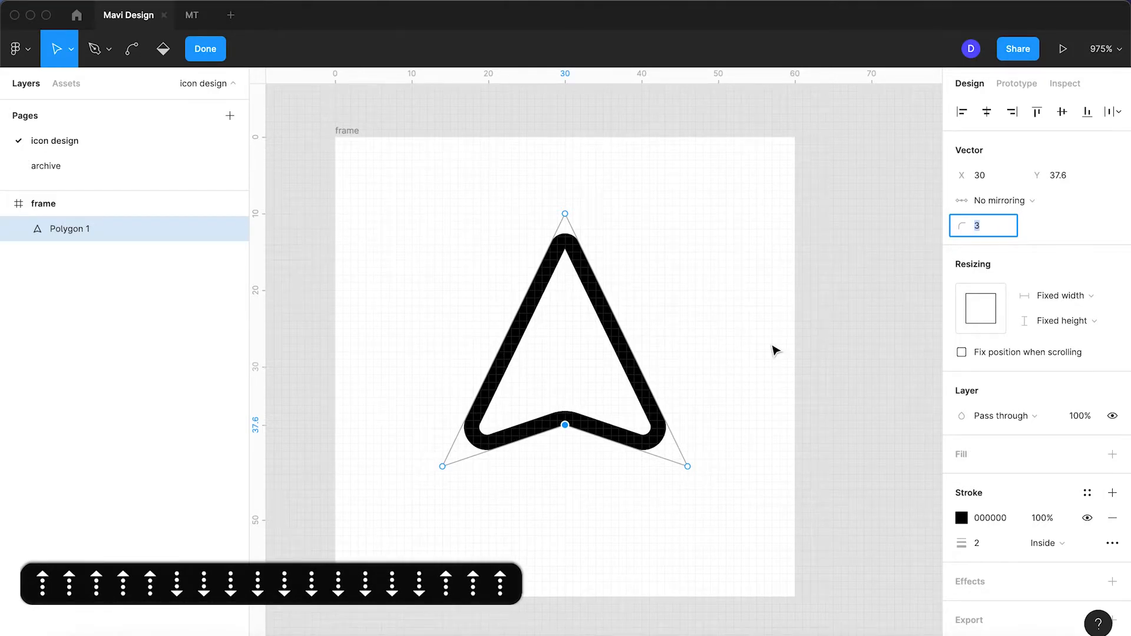
pyautogui.press('Return')
pyautogui.press('Return')
pyautogui.click(739, 378)
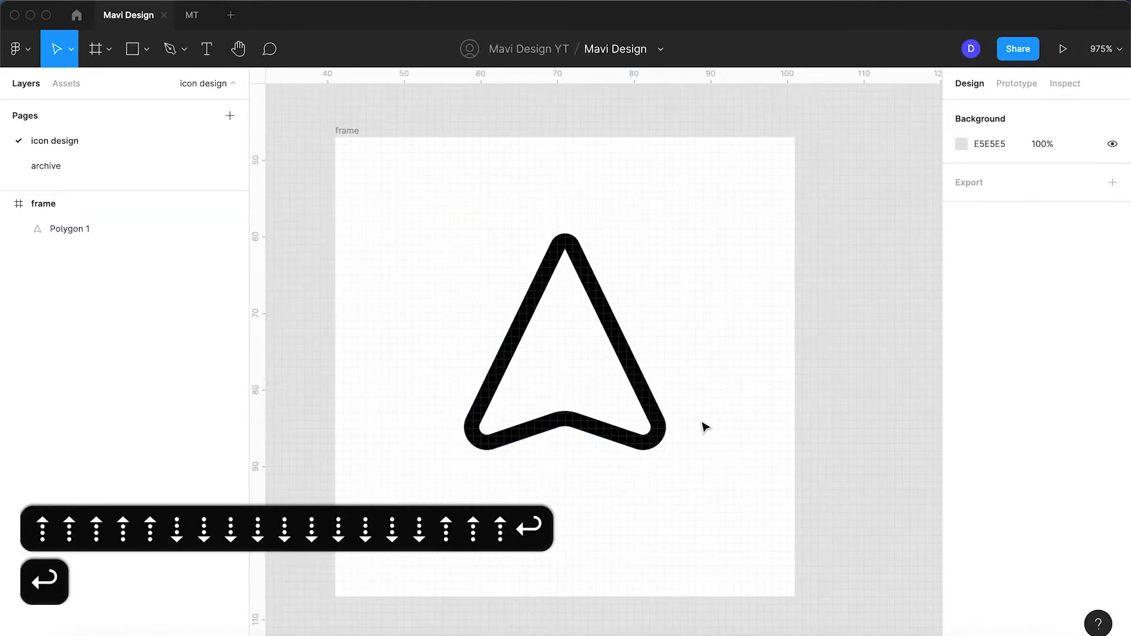
# Draw a vertical centre line inside the arrow from X 30, Y 21 down to the notch at Y 36.5 with the Pen tool.
pyautogui.scroll(3, 619, 512)
pyautogui.scroll(-2, 619, 513)
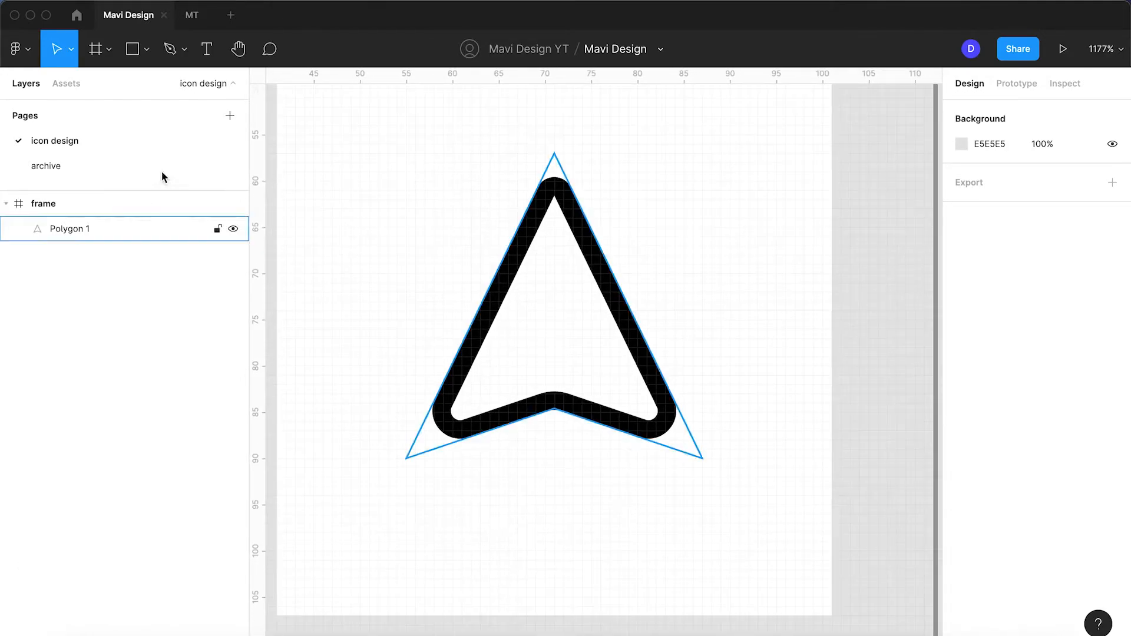
pyautogui.click(170, 49)
pyautogui.scroll(1, 479, 182)
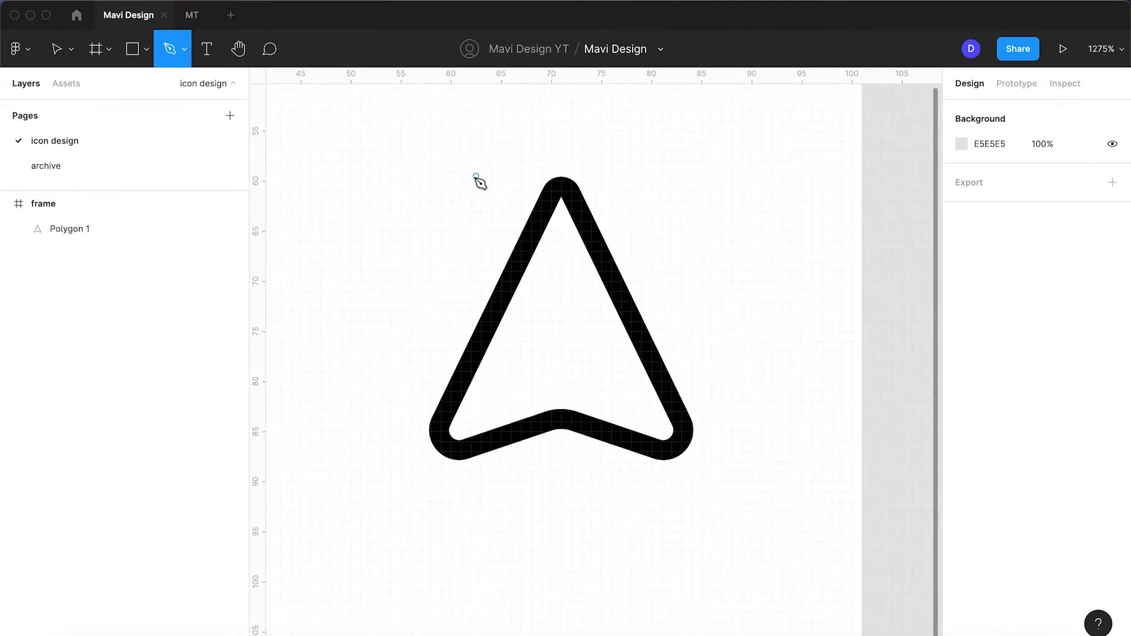
pyautogui.click(562, 262)
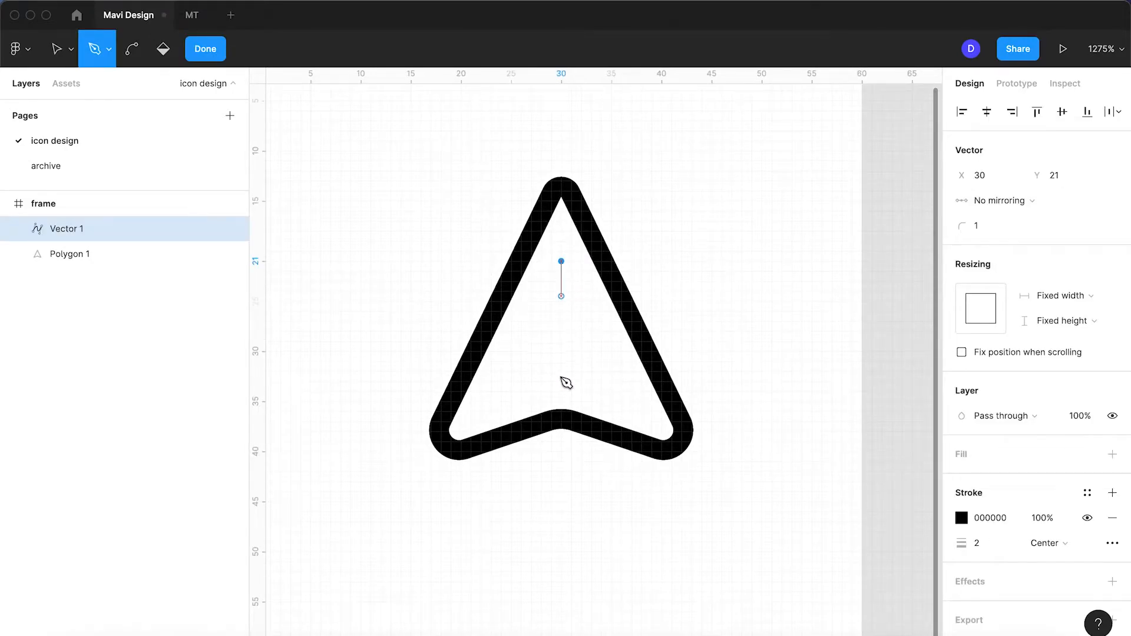
pyautogui.click(561, 416)
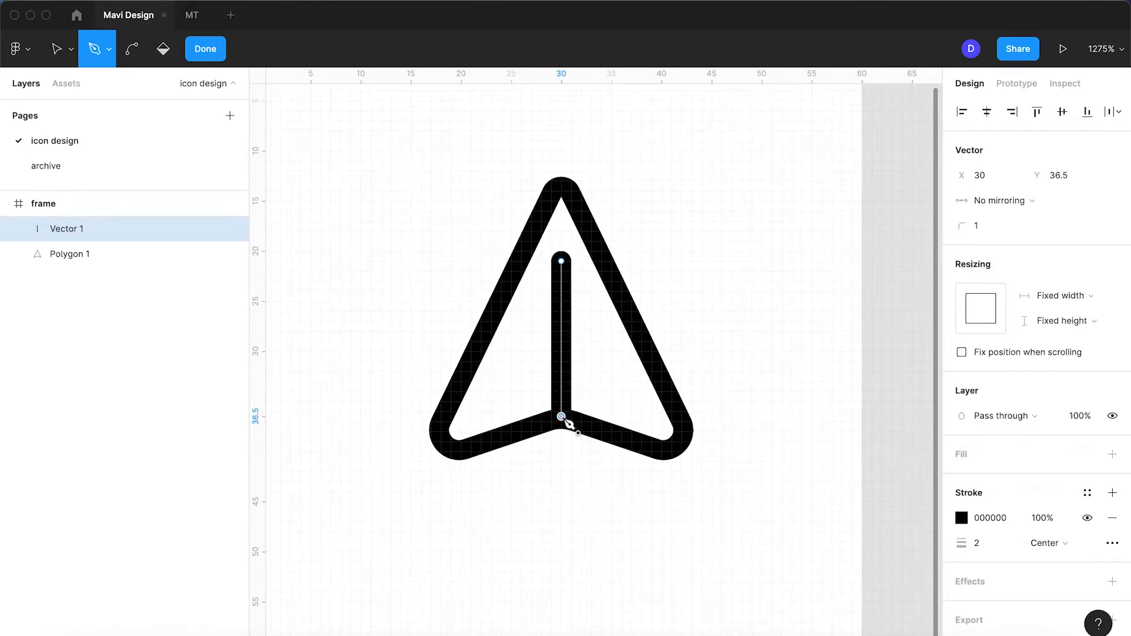
pyautogui.press('Return')
pyautogui.click(576, 522)
pyautogui.scroll(-5, 577, 521)
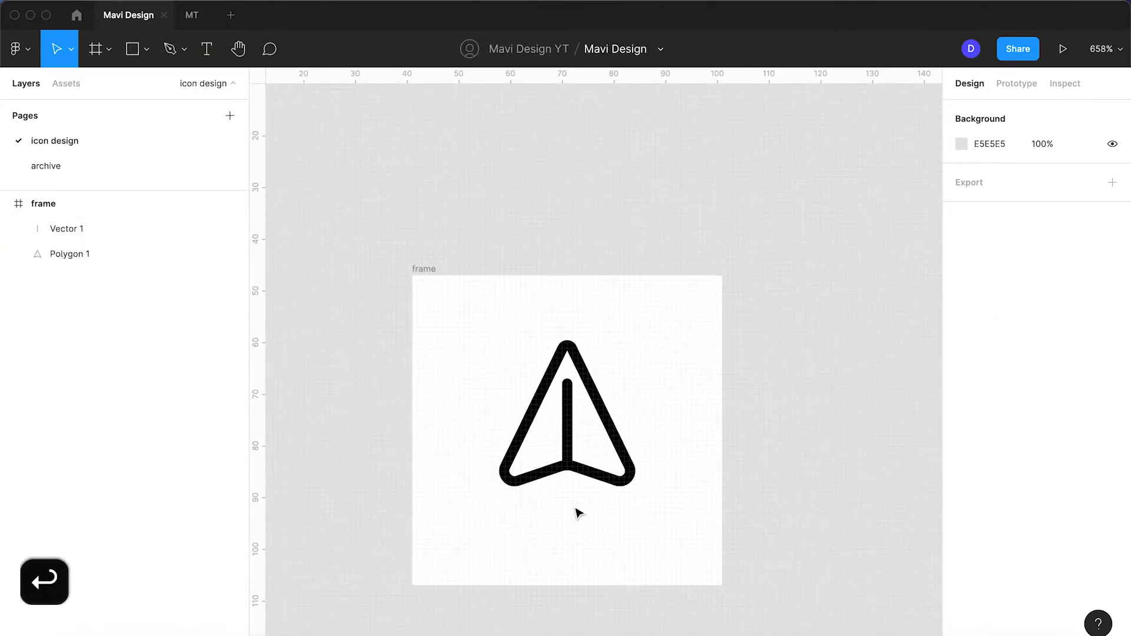
# Set the layer opacity of the arrow's vertical centre line to 40%.
pyautogui.click(573, 443)
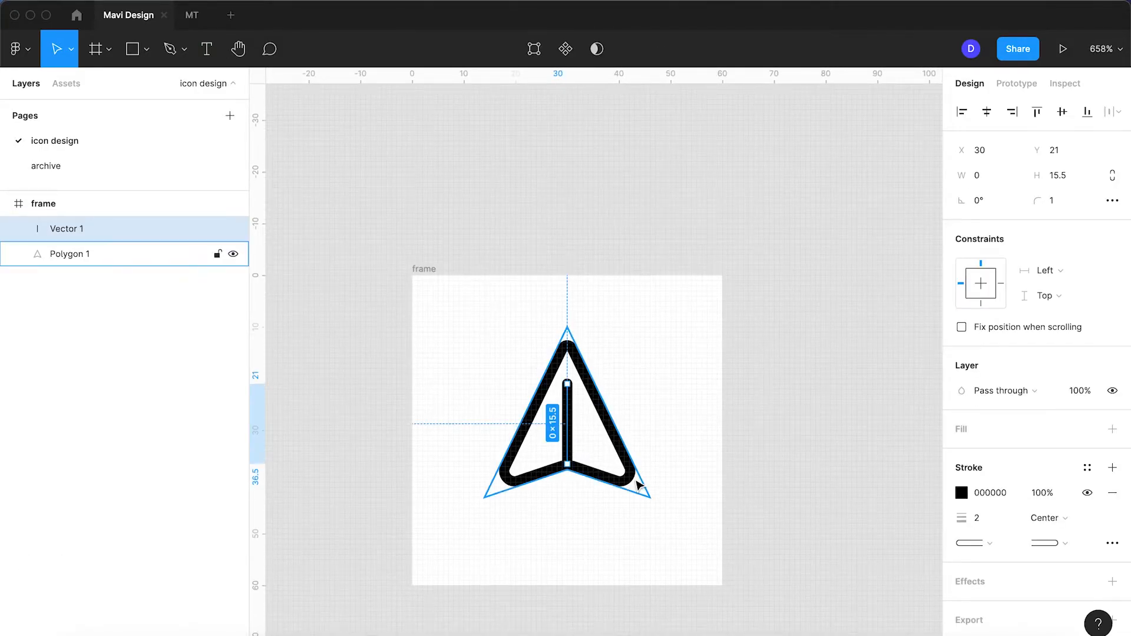
pyautogui.click(1075, 392)
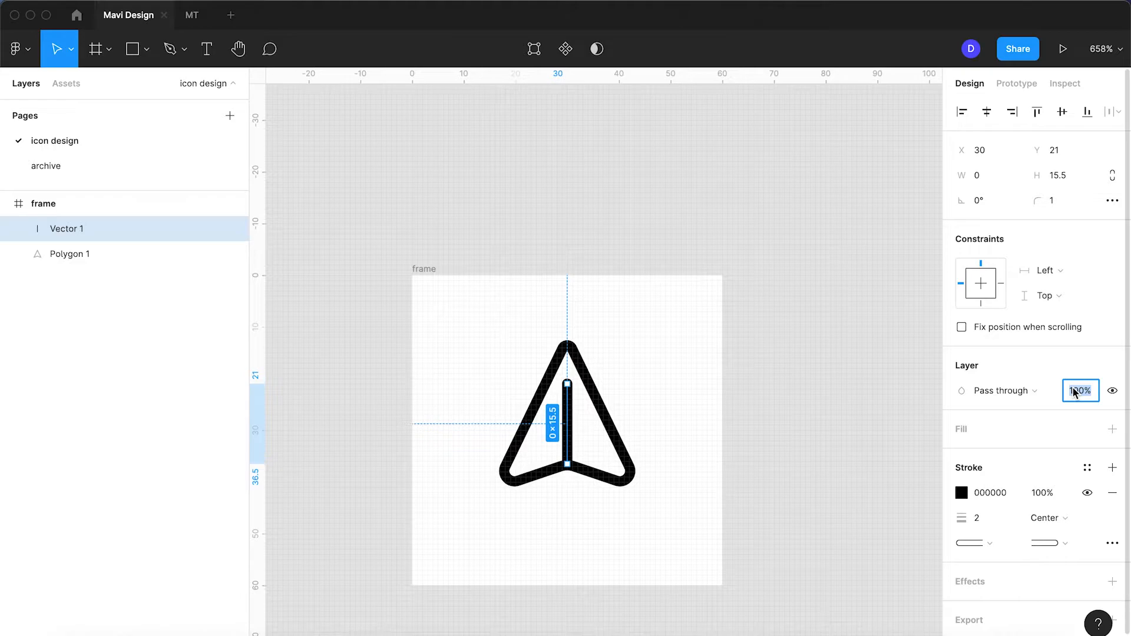
pyautogui.write('40')
pyautogui.press('Return')
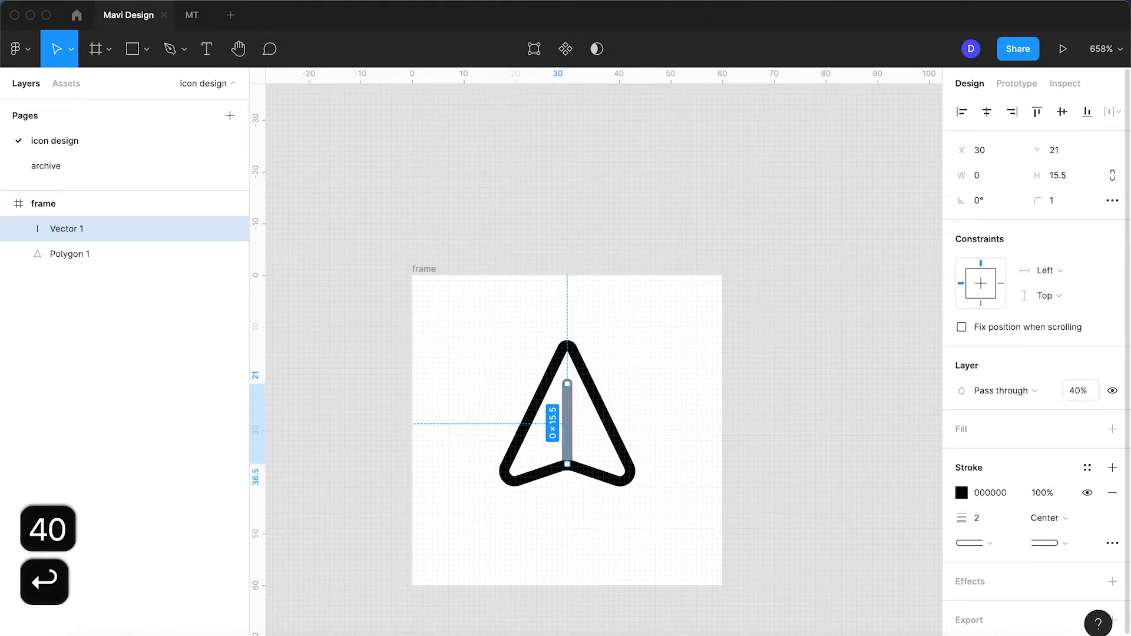
pyautogui.click(601, 527)
# Try a corner radius of 1 on the arrow's notch point and return it to 3.
pyautogui.scroll(5, 604, 531)
pyautogui.click(601, 462)
pyautogui.press('Return')
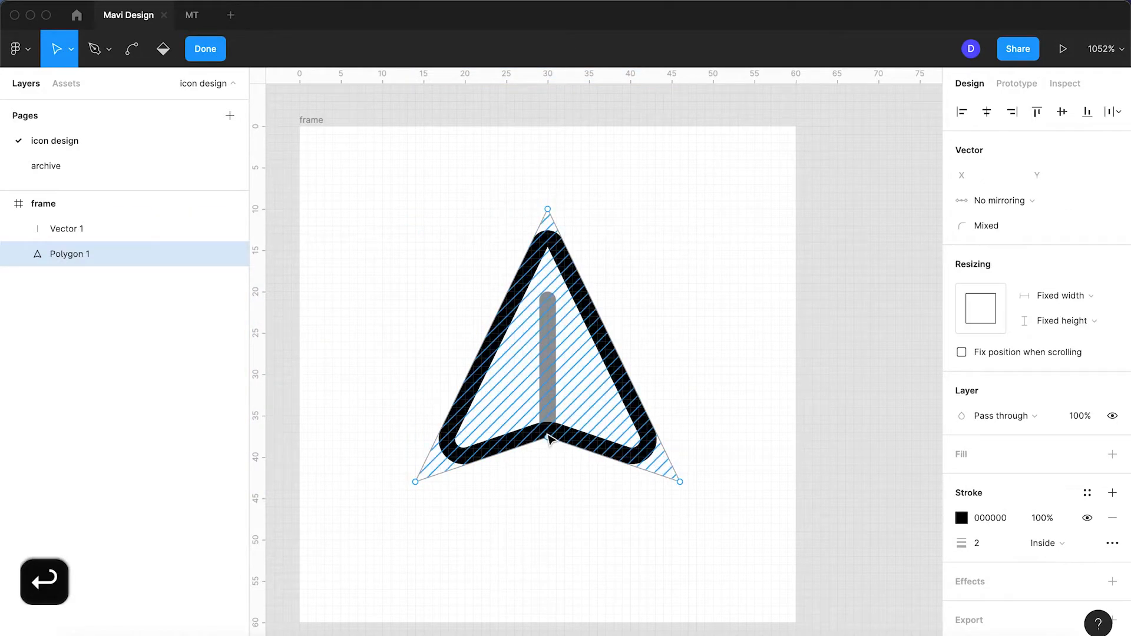
pyautogui.click(547, 437)
pyautogui.click(983, 225)
pyautogui.press('Down')
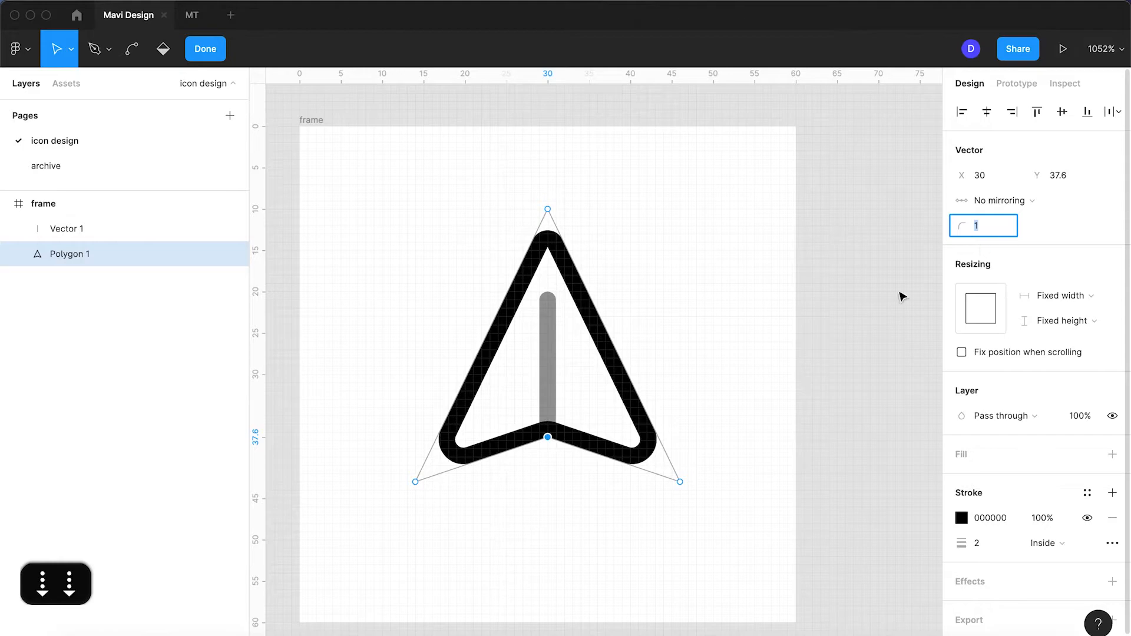
pyautogui.press('Up')
pyautogui.press('Up')
# Try a corner radius of 2 on the arrow's lower-left point and return it to 3.
pyautogui.click(680, 482)
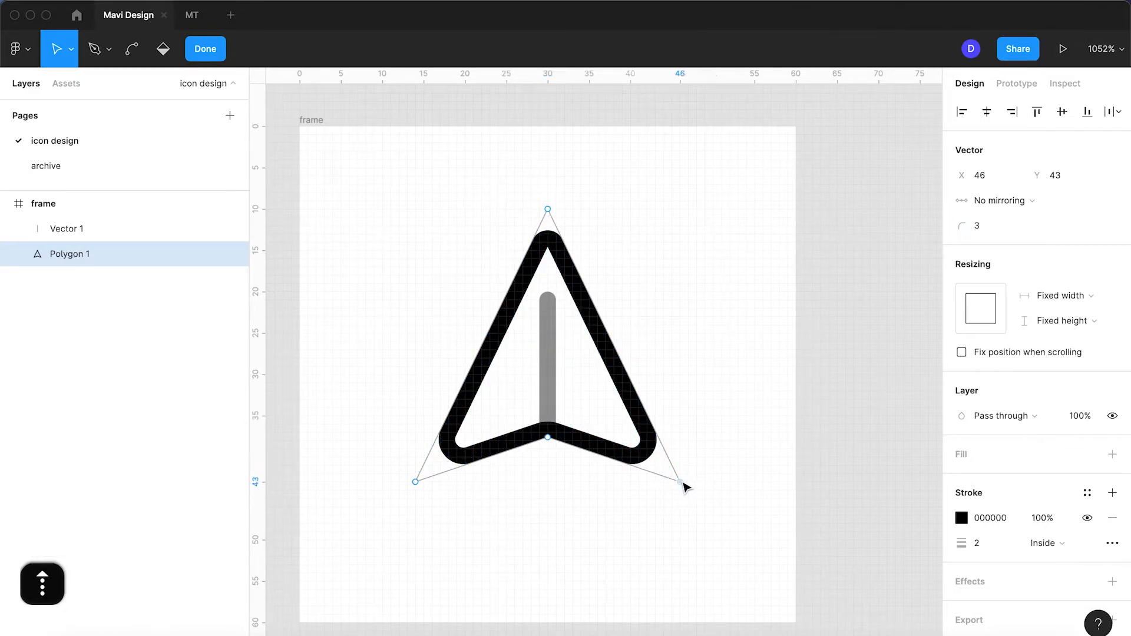
pyautogui.click(548, 437)
pyautogui.click(681, 482)
pyautogui.click(415, 482)
pyautogui.click(1002, 225)
pyautogui.press('Down')
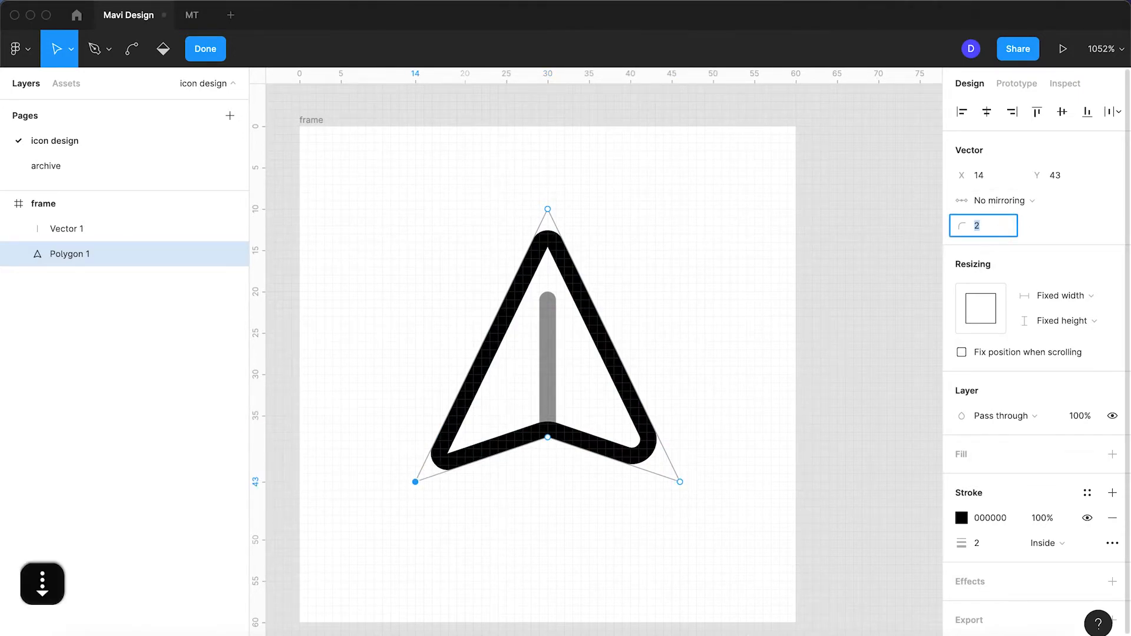
pyautogui.press('Up')
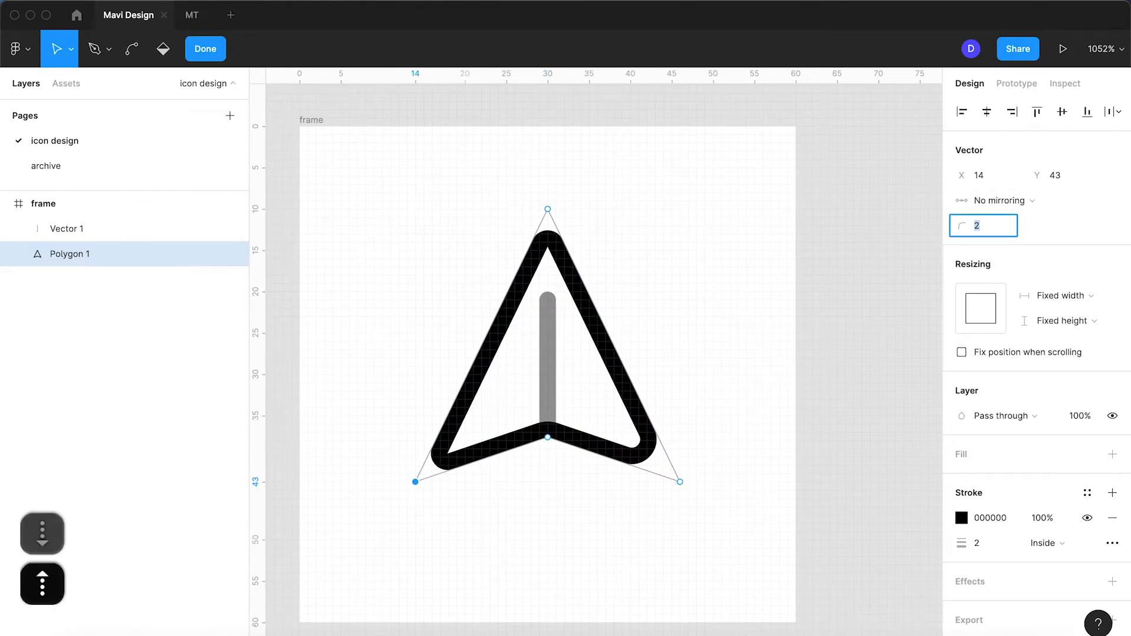
# Set the corner radius of both lower outer points of the arrow to 2.
pyautogui.keyDown('shift'); pyautogui.click(682, 482); pyautogui.keyUp('shift')
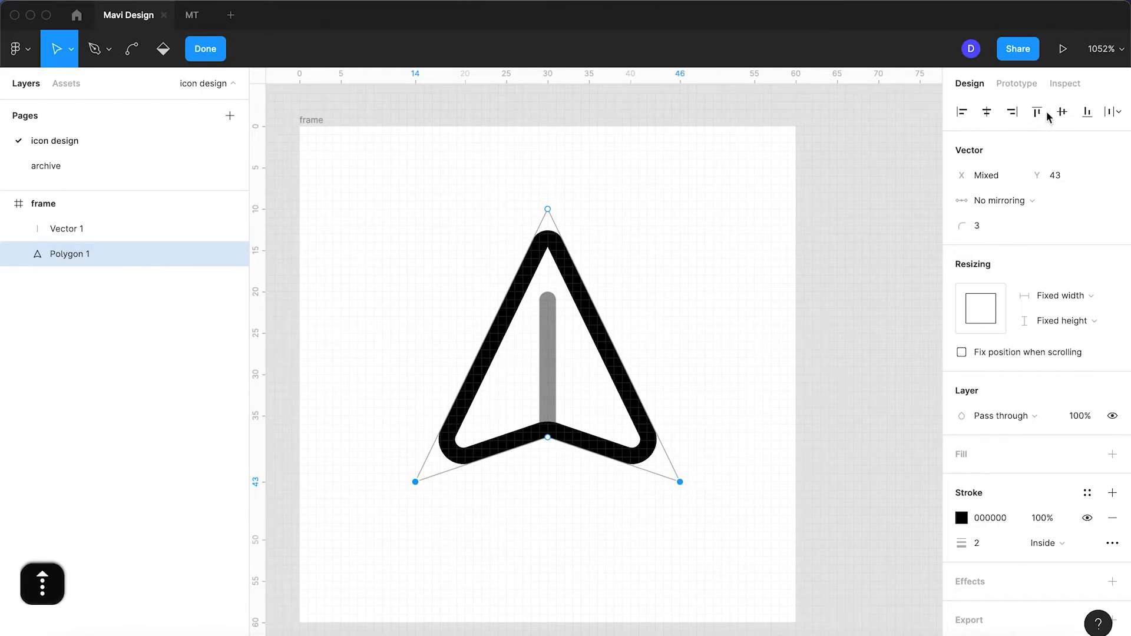
pyautogui.click(997, 225)
pyautogui.press('Down')
pyautogui.press('Return')
pyautogui.click(694, 285)
pyautogui.press('Return')
pyautogui.click(709, 323)
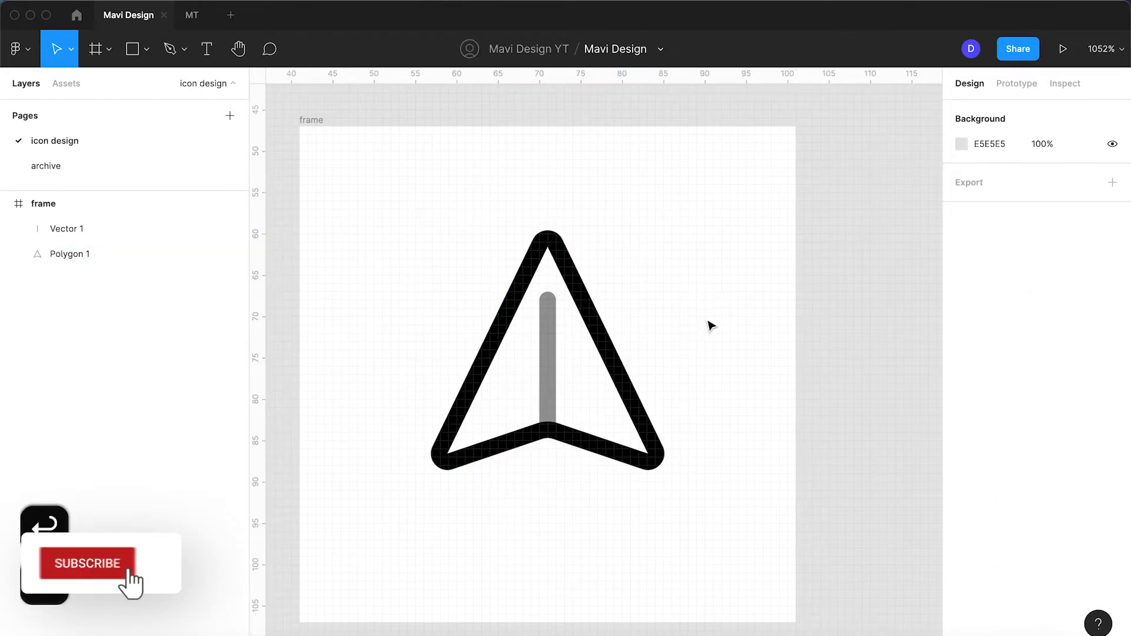
# Set the corner radius of both lower outer points of the arrow back to 3.
pyautogui.scroll(-5, 709, 324)
pyautogui.scroll(2, 709, 323)
pyautogui.scroll(3, 711, 328)
pyautogui.click(647, 416)
pyautogui.press('Return')
pyautogui.click(686, 455)
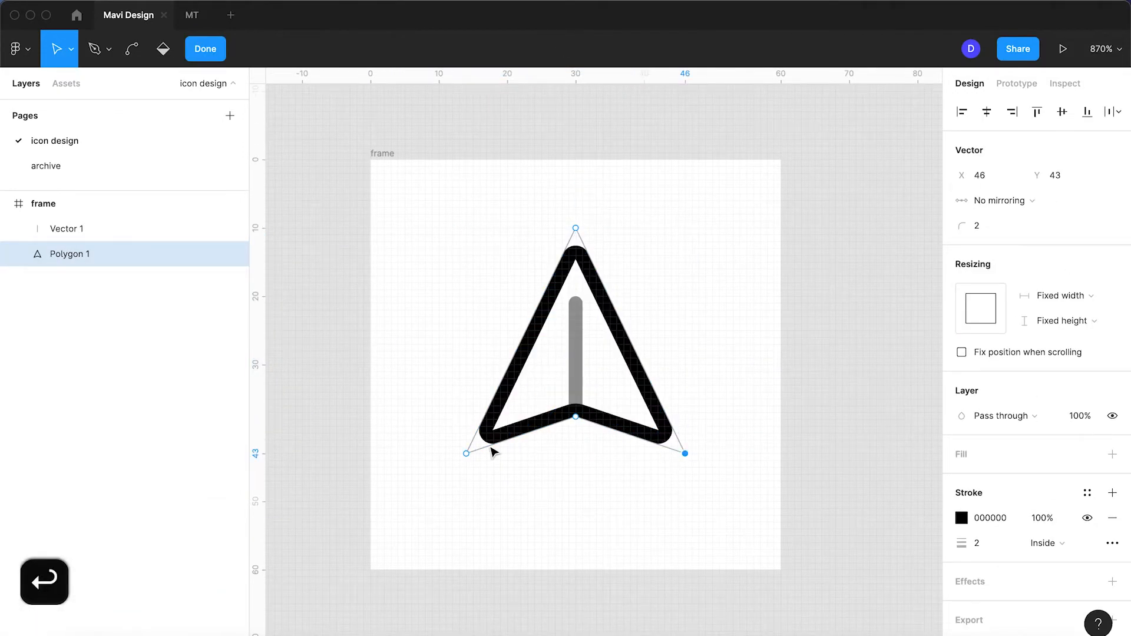
pyautogui.keyDown('shift'); pyautogui.click(466, 454); pyautogui.keyUp('shift')
pyautogui.click(979, 225)
pyautogui.press('Up')
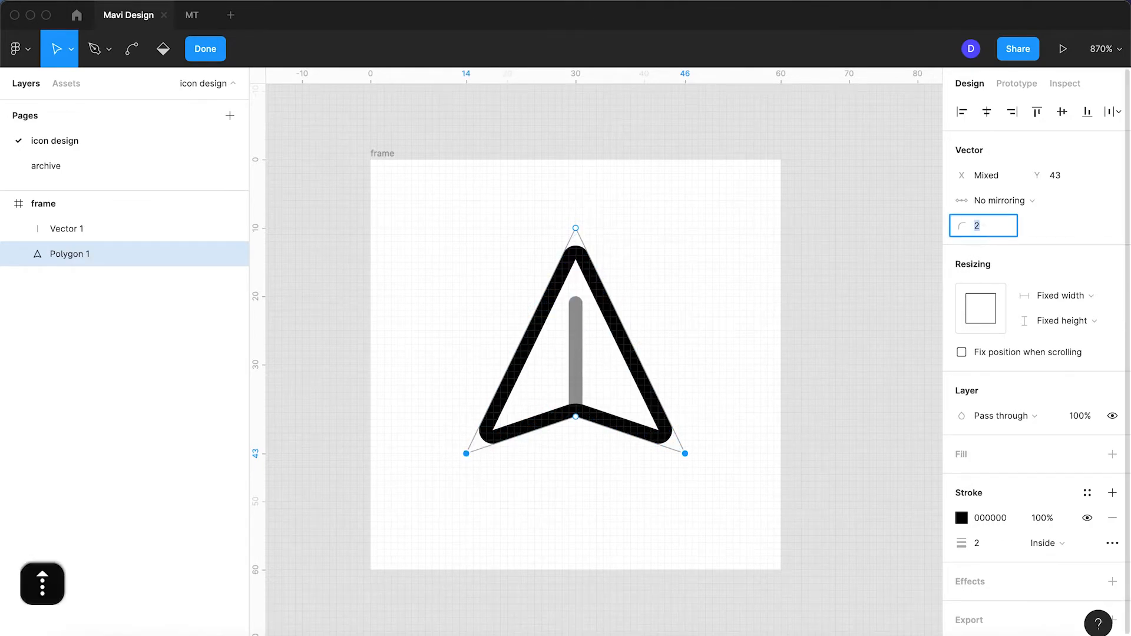
pyautogui.press('Return')
pyautogui.press('Return')
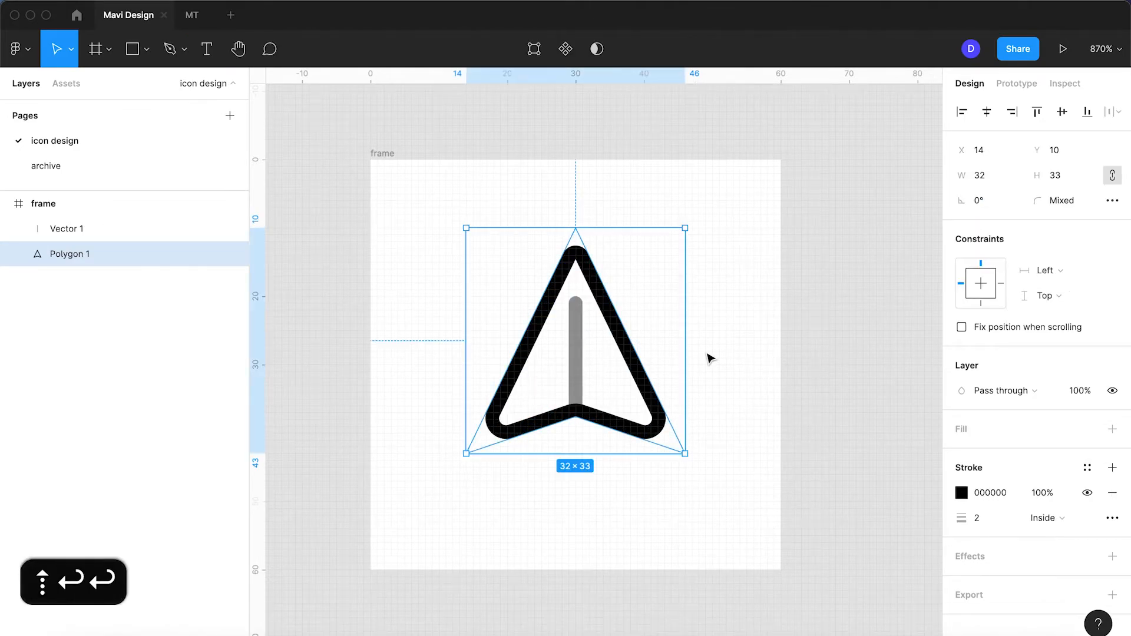
pyautogui.click(720, 368)
# Try grouping the arrow outline with its centre line and stretching the group to a height of 35, and undo both.
pyautogui.click(578, 386)
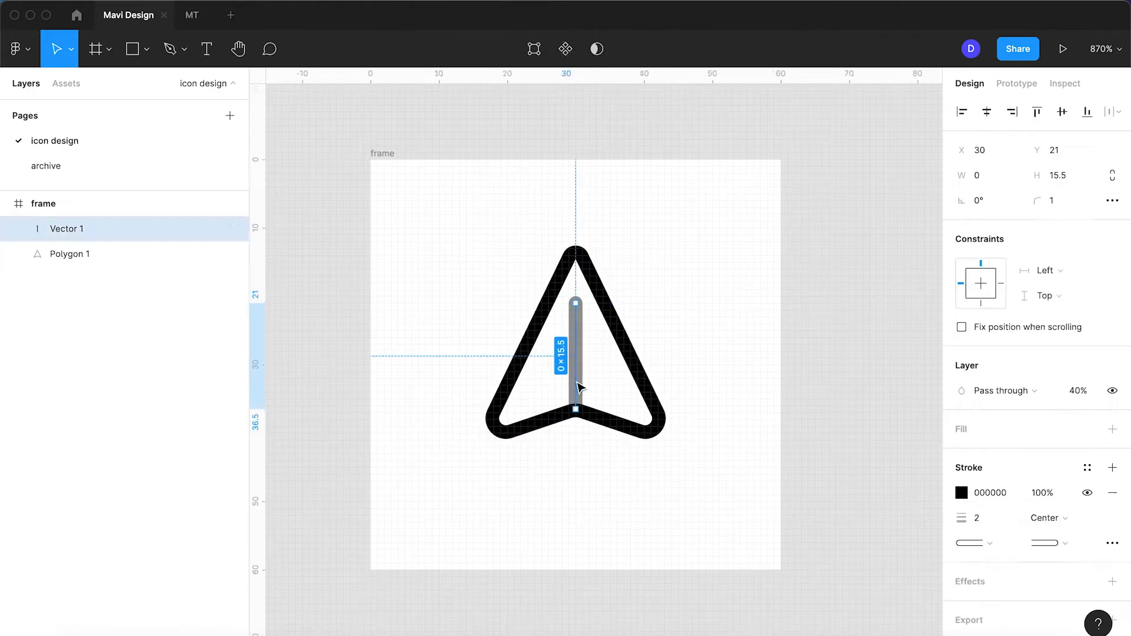
pyautogui.keyDown('shift'); pyautogui.click(657, 418); pyautogui.keyUp('shift')
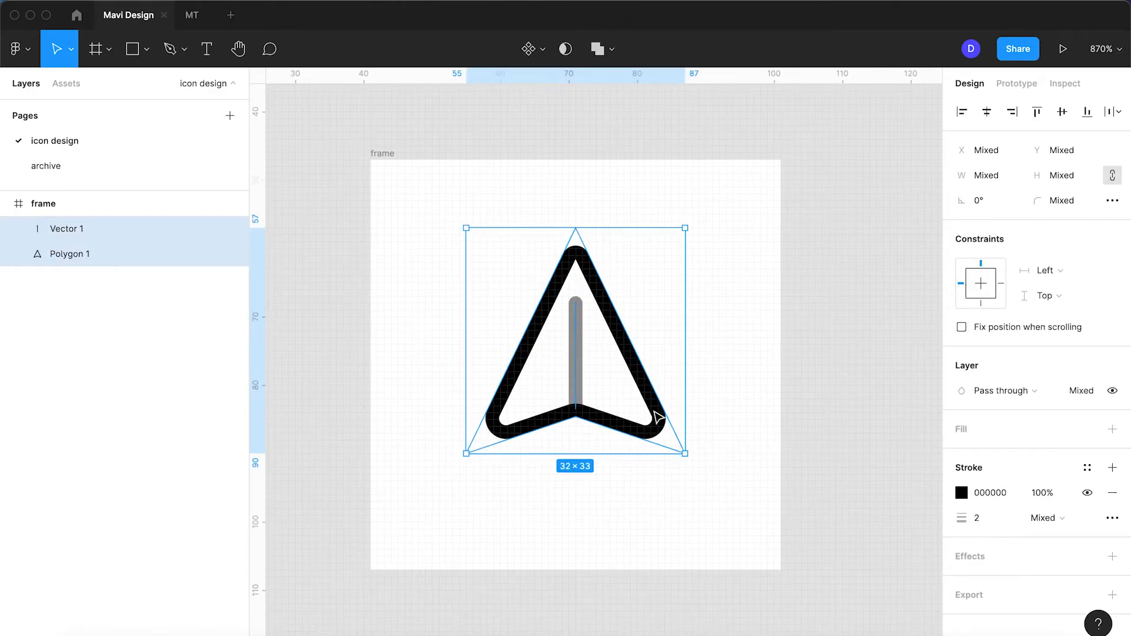
pyautogui.press('super+g')
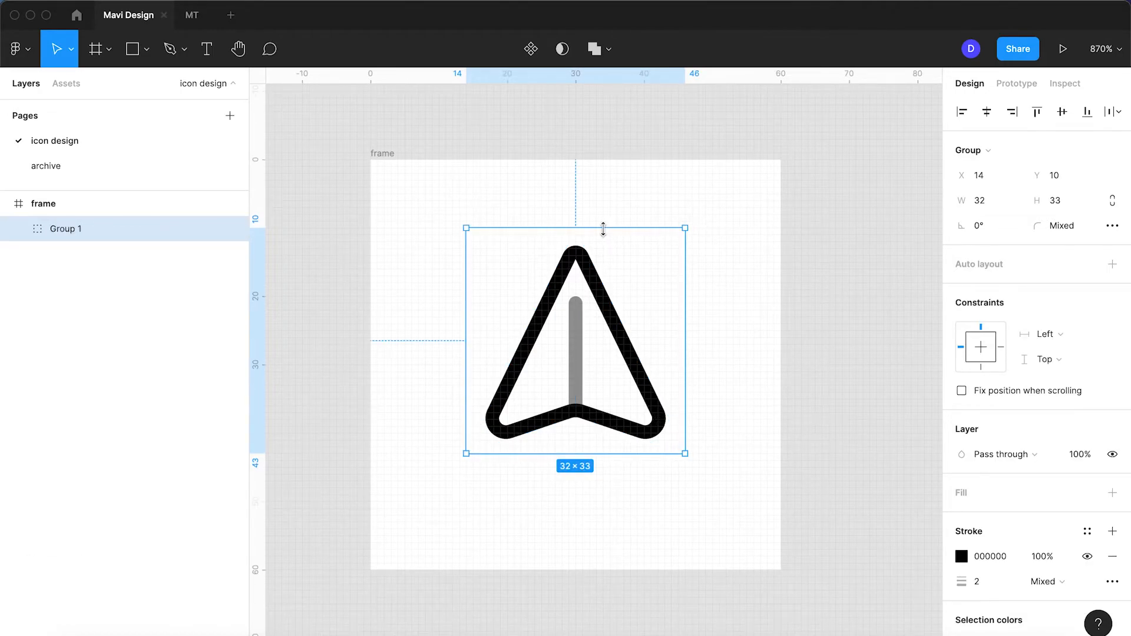
pyautogui.moveTo(602, 229); pyautogui.dragTo(604, 215)
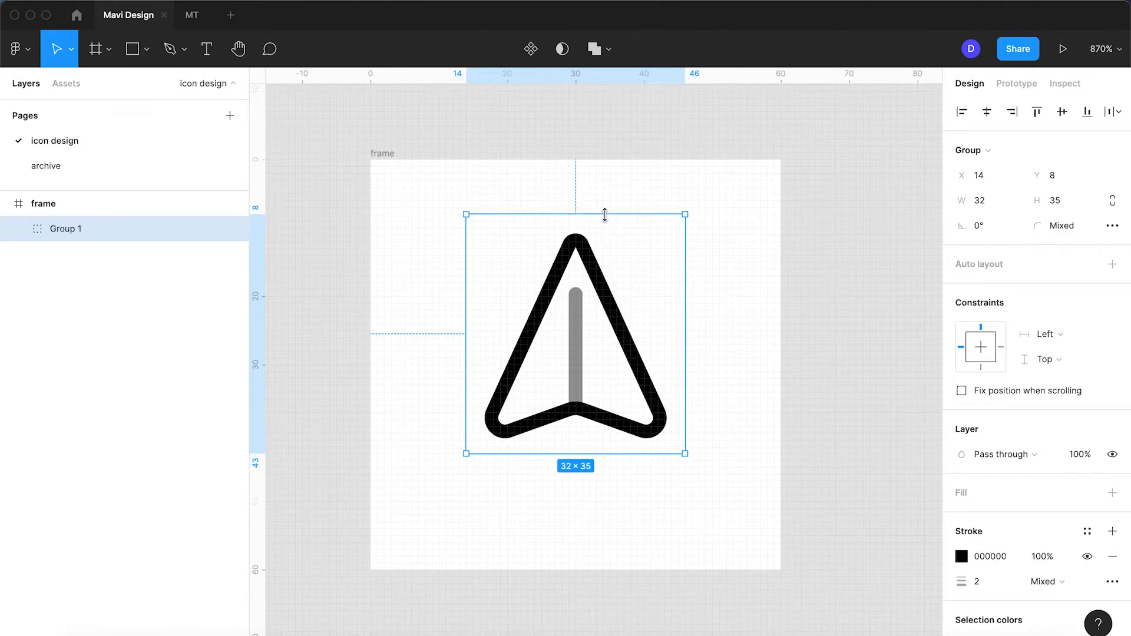
pyautogui.press('super+z')
pyautogui.press('super+z')
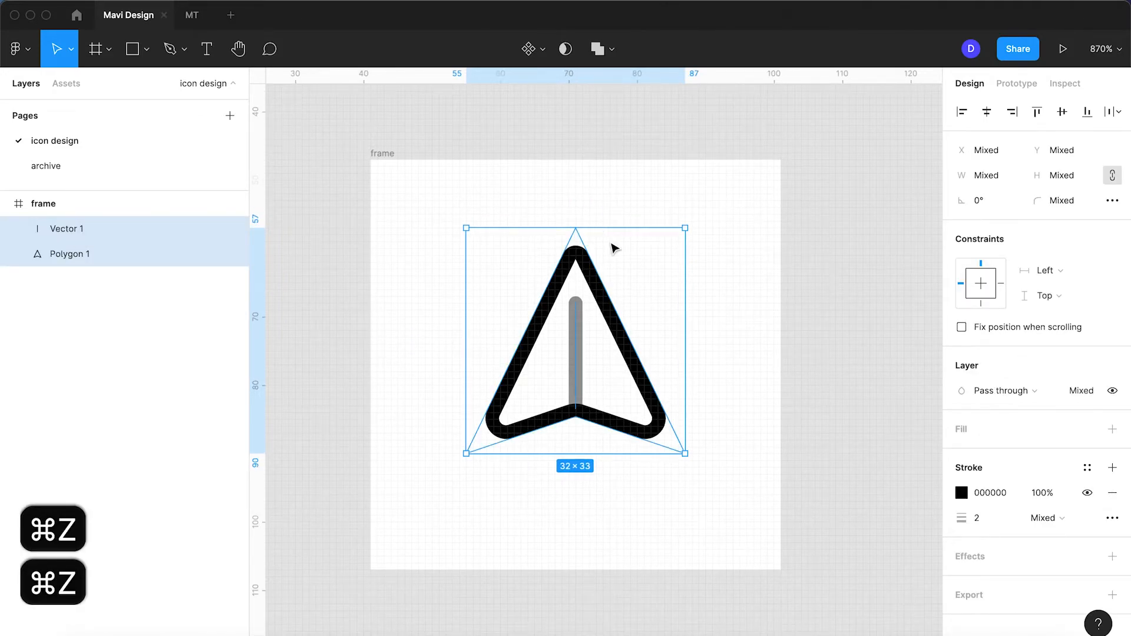
# Resize the arrow outline to 34 × 35 with its origin at X 13, Y 9.
pyautogui.click(523, 251)
pyautogui.click(602, 308)
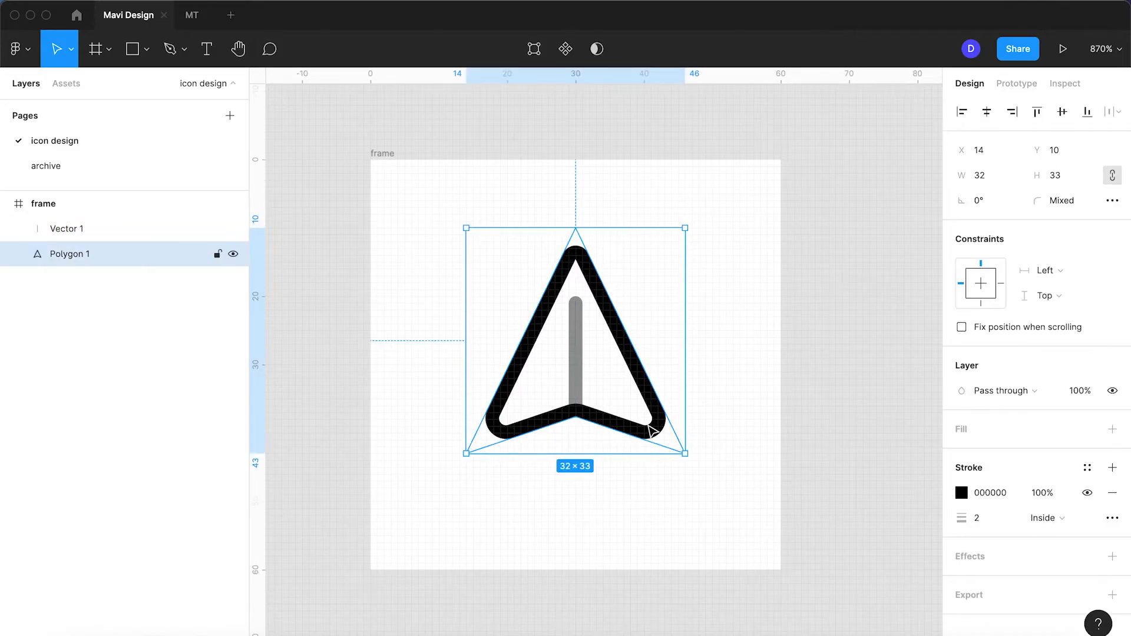
pyautogui.moveTo(690, 390); pyautogui.dragTo(695, 389)
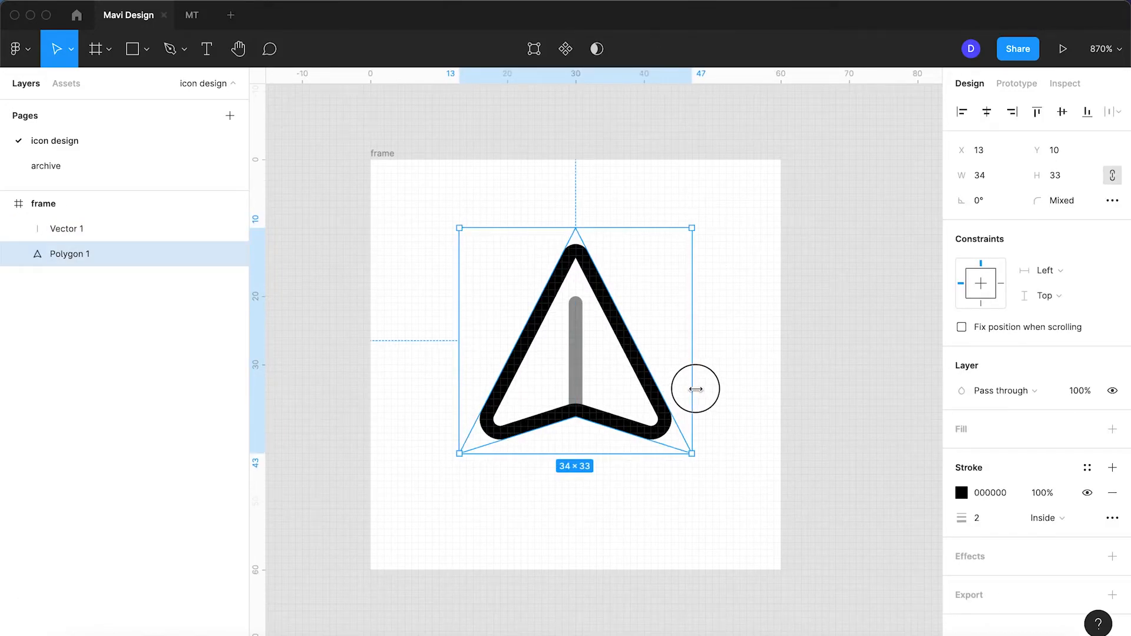
pyautogui.moveTo(601, 457); pyautogui.dragTo(601, 464)
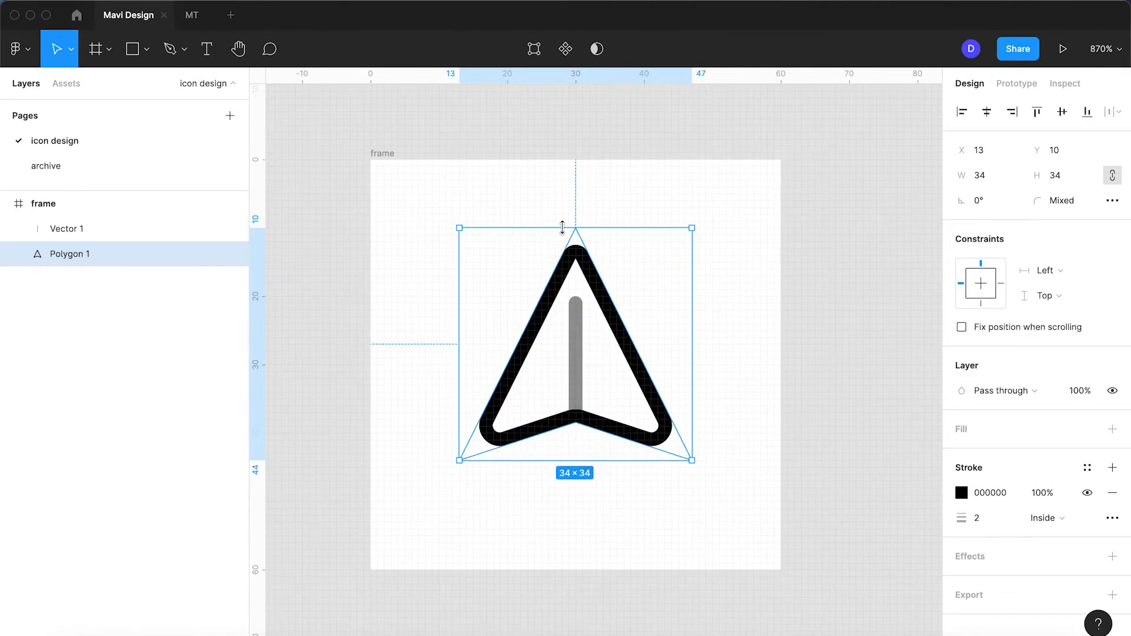
pyautogui.moveTo(560, 227); pyautogui.dragTo(562, 216)
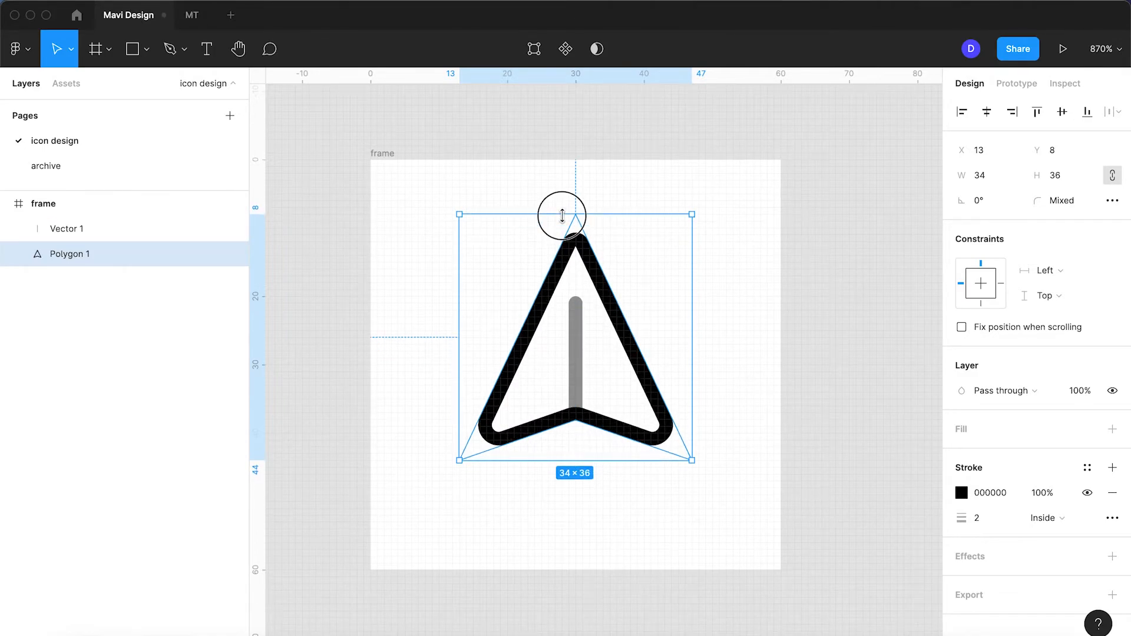
# Move the centre line down to Y 22 and extend its upper end point upwards by one unit.
pyautogui.click(575, 352)
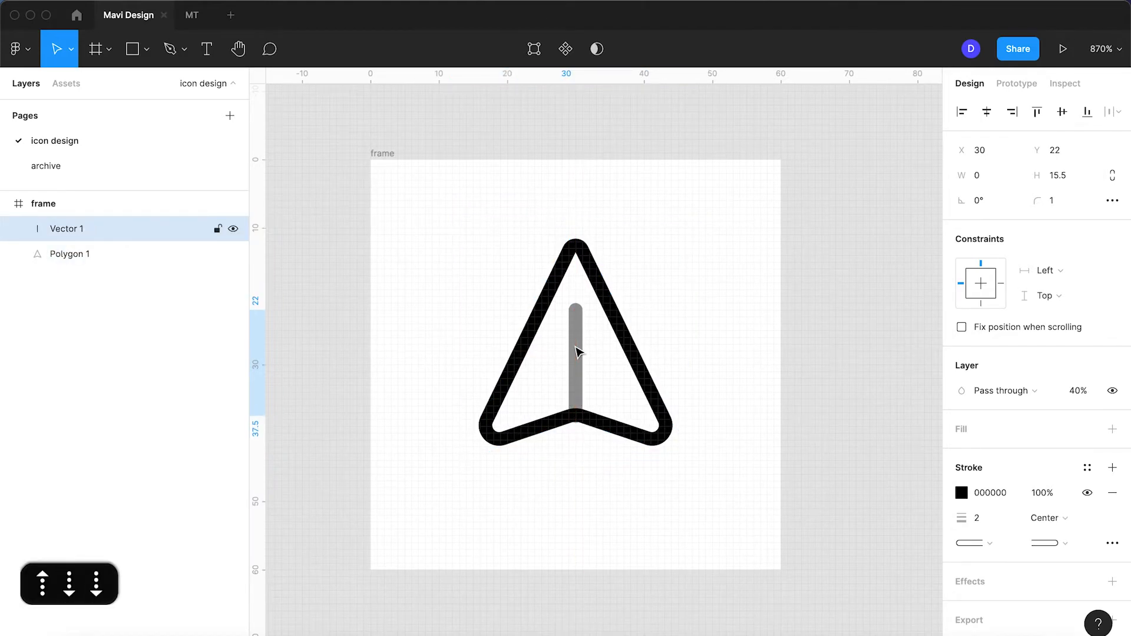
pyautogui.click(691, 371)
pyautogui.click(575, 358)
pyautogui.press('Return')
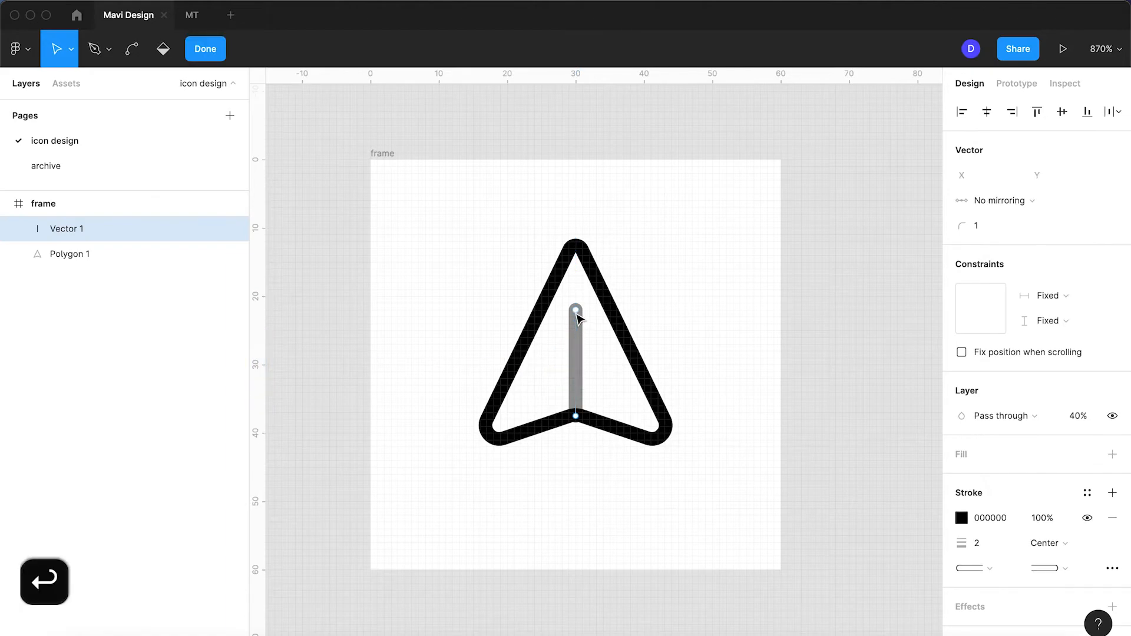
pyautogui.click(577, 310)
pyautogui.hotkey('shift', 'Return')
pyautogui.click(701, 351)
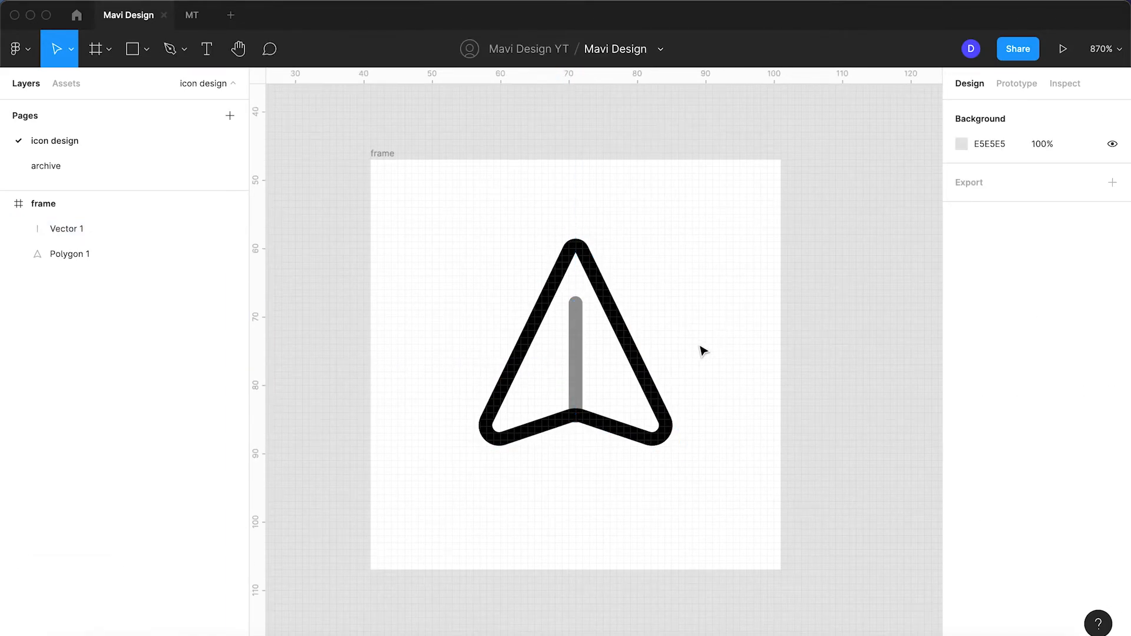
# Group the arrow outline with its centre line and rename the group "send".
pyautogui.moveTo(700, 470); pyautogui.dragTo(400, 242)
pyautogui.press('super+g')
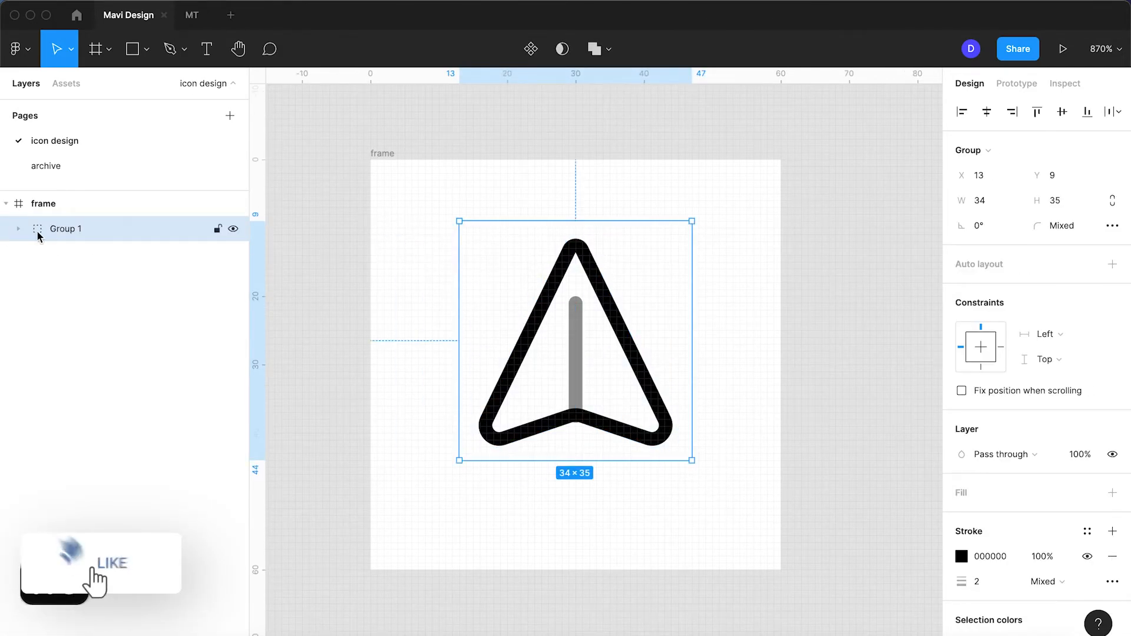
pyautogui.doubleClick(63, 228)
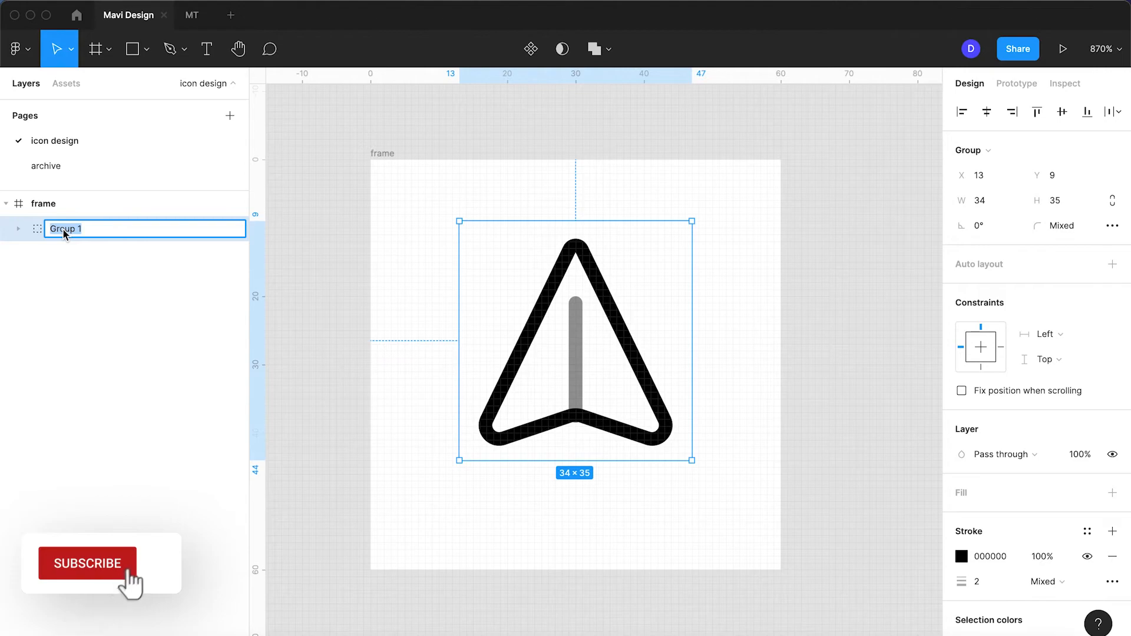
pyautogui.write('send')
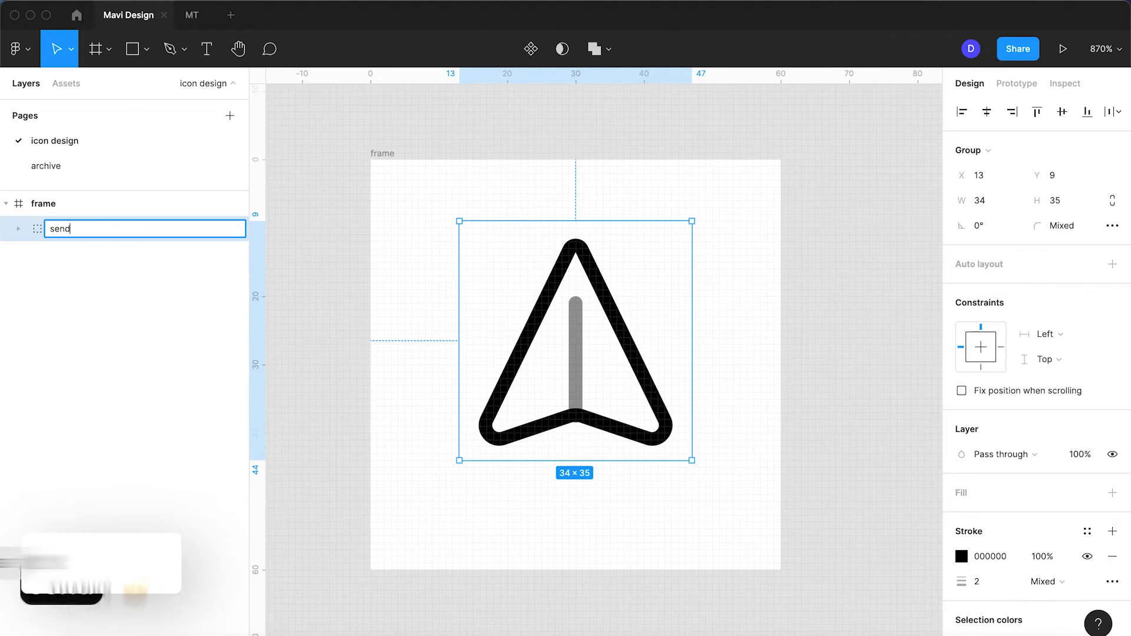
pyautogui.press('Return')
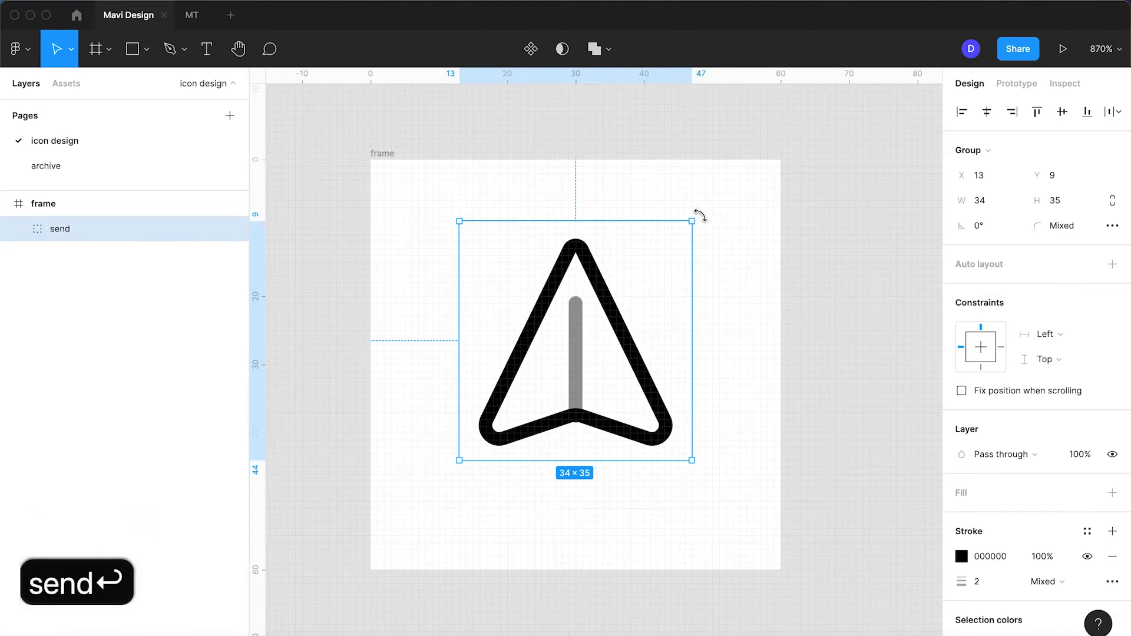
# Rotate the send group to -45° and centre it vertically and horizontally in the frame.
pyautogui.moveTo(698, 215); pyautogui.dragTo(805, 319)
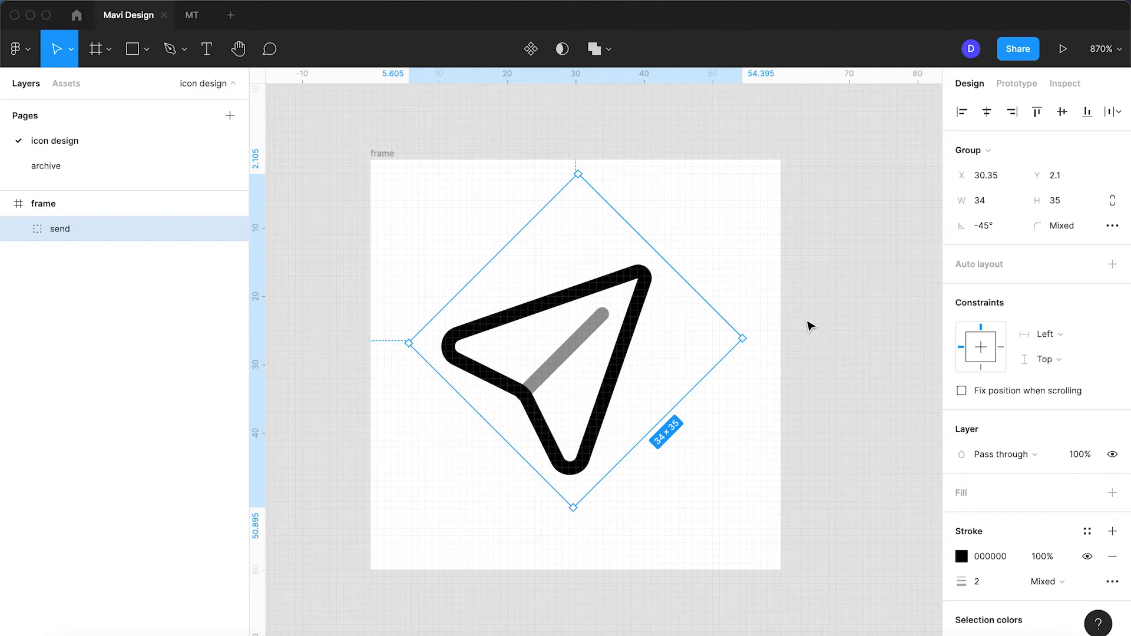
pyautogui.click(711, 505)
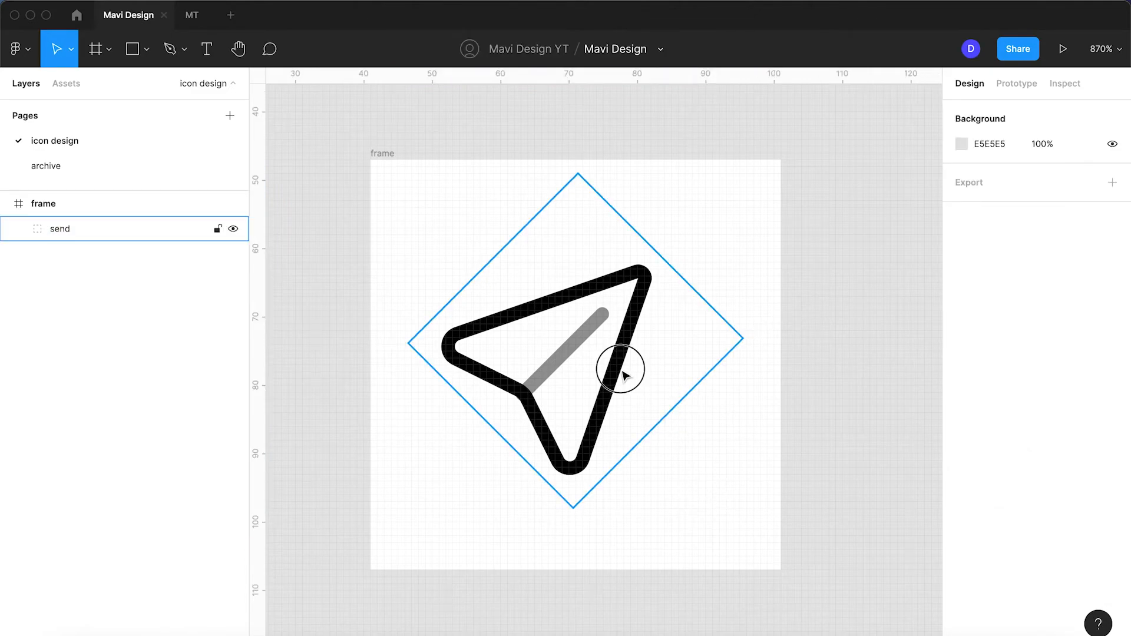
pyautogui.click(628, 376)
pyautogui.hotkey('alt', 'v')
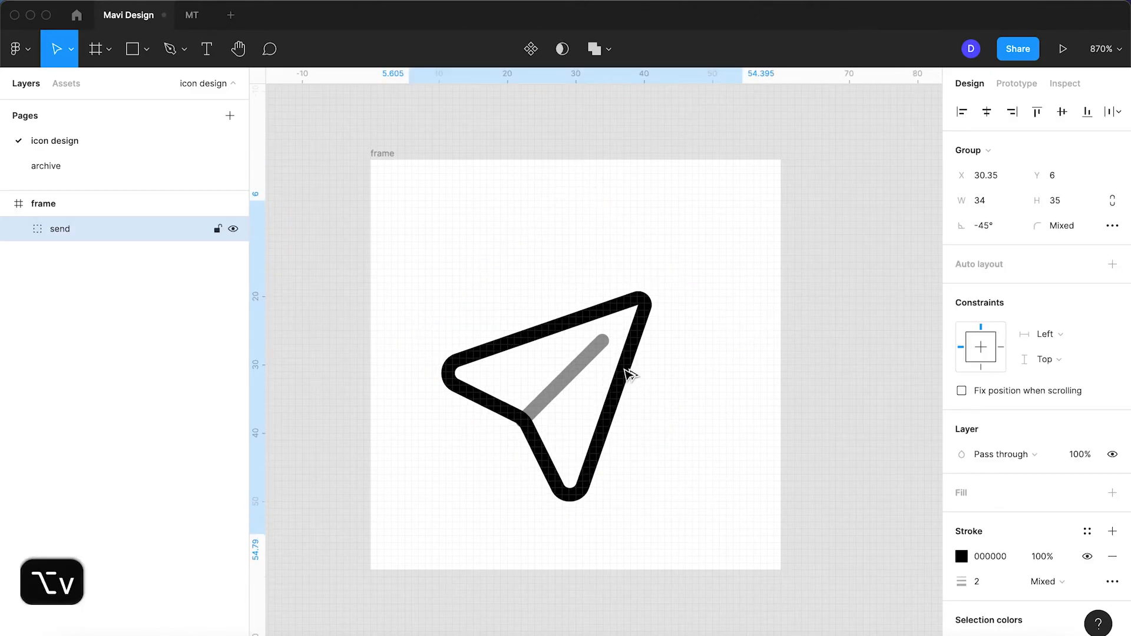
pyautogui.hotkey('alt', 'h')
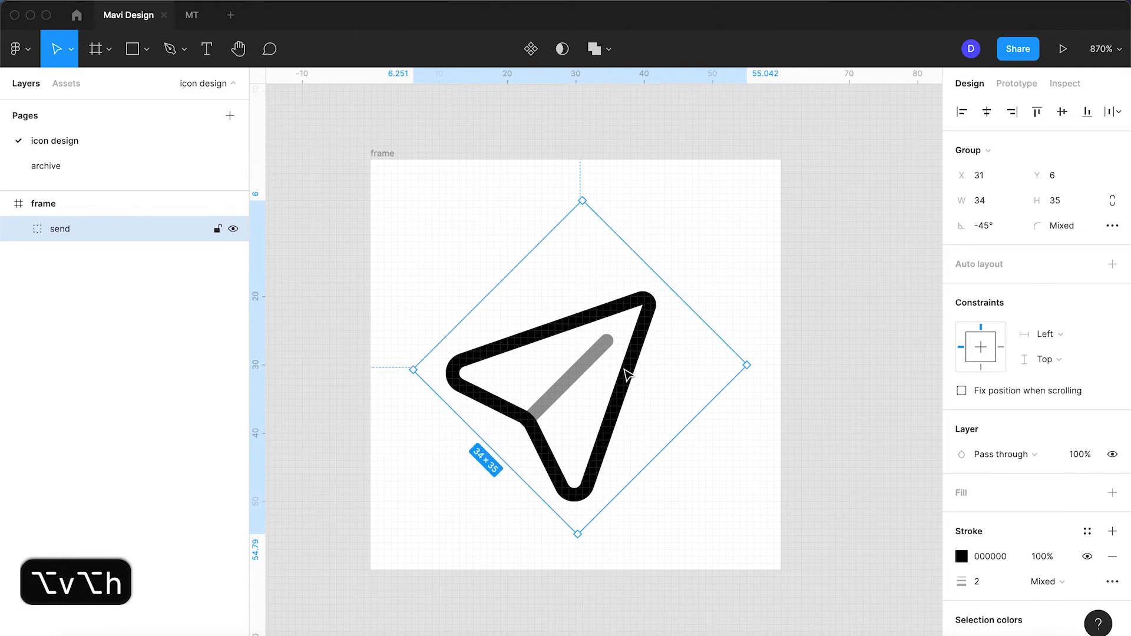
# Nudge the send group up and to the right to X 33, Y 4.
pyautogui.hotkey('shift', 'Up')
pyautogui.hotkey('shift', 'Right')
pyautogui.hotkey('shift', 'Left')
pyautogui.hotkey('shift', 'Down')
pyautogui.press('Up')
pyautogui.press('Right')
pyautogui.press('Up')
pyautogui.press('Right')
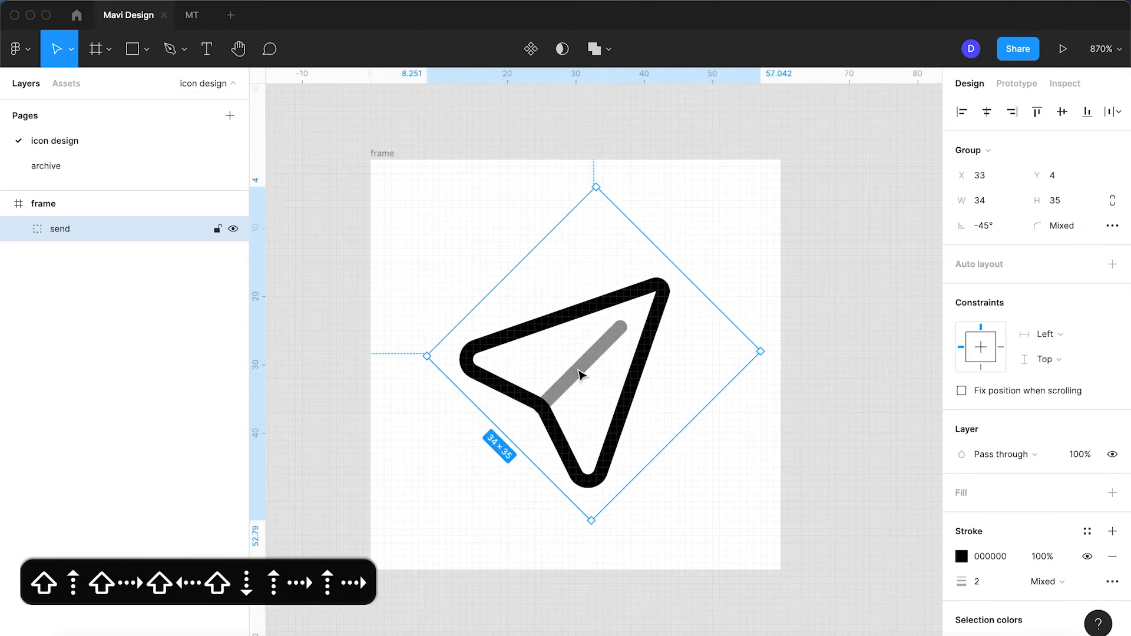
# Edit the centre line's path and move its lower end point to X 24.87, Y 36.17, inside the arrow's notch.
pyautogui.doubleClick(582, 374)
pyautogui.press('Return')
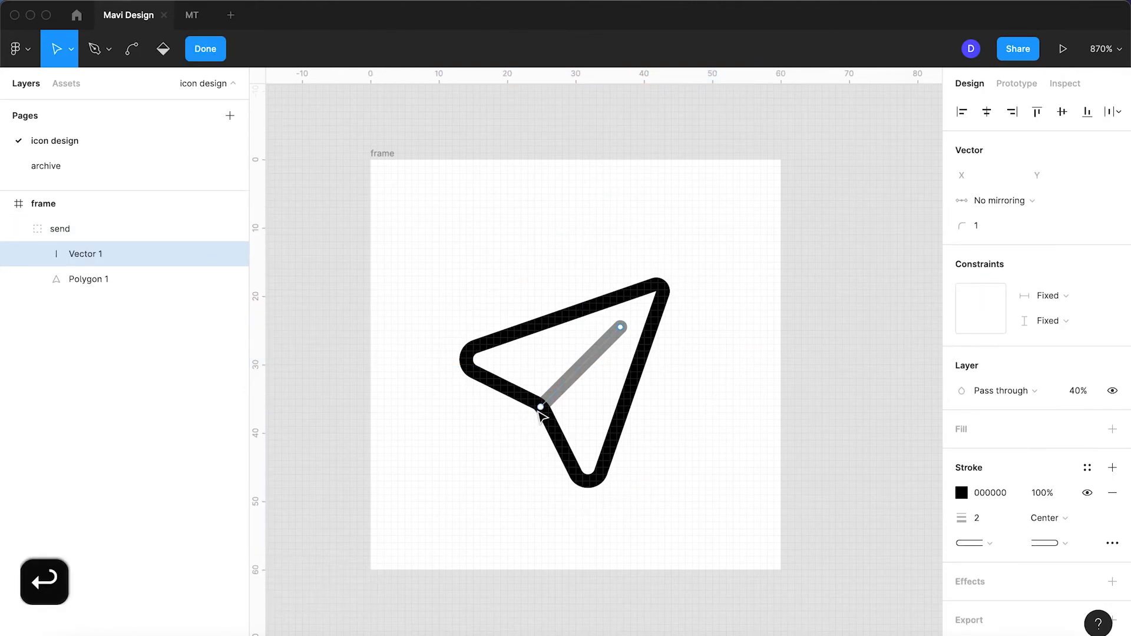
pyautogui.click(539, 411)
pyautogui.hotkey('shift', '2')
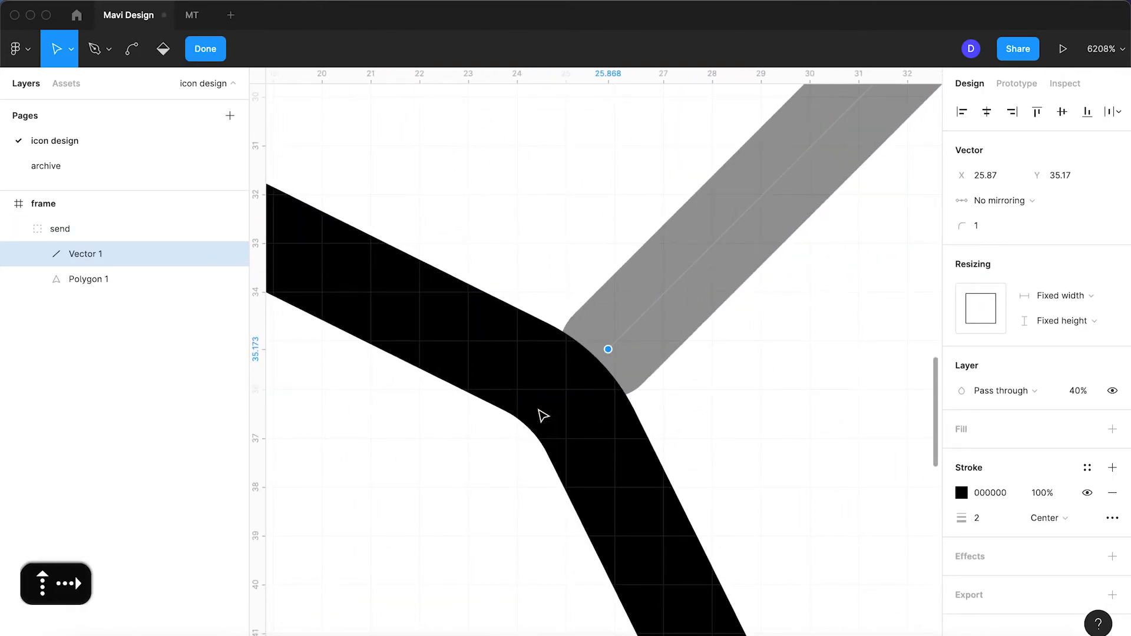
pyautogui.press('Left')
pyautogui.press('Down')
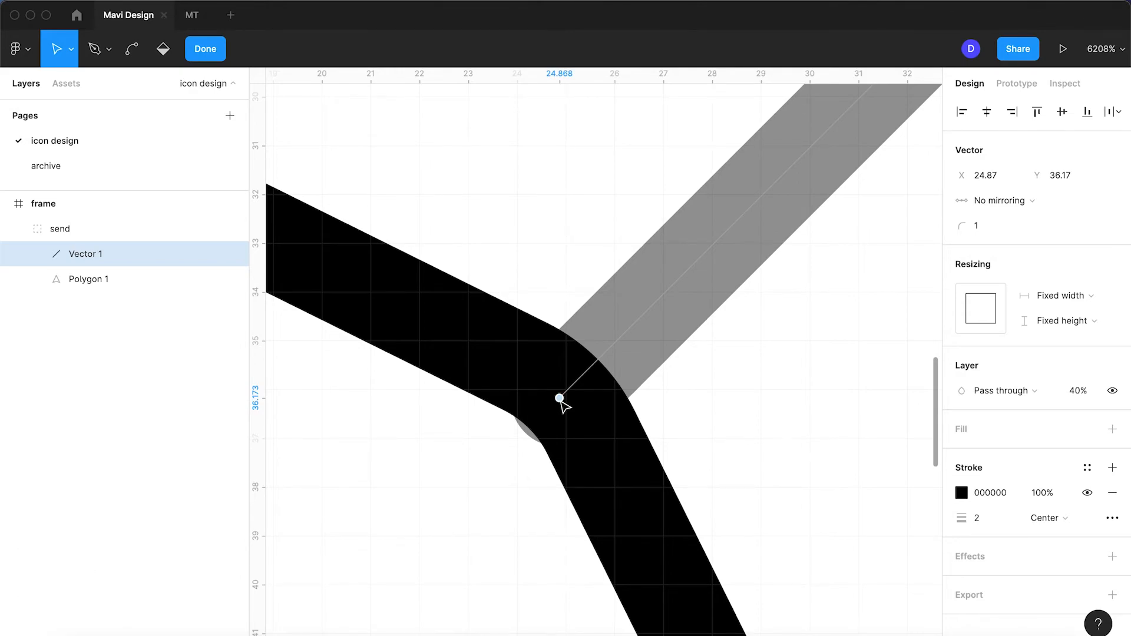
# Add midpoints along the centre line, repeatedly halving the segment nearest its lower end, and undo the first point's shift off the line.
pyautogui.scroll(-5, 702, 288)
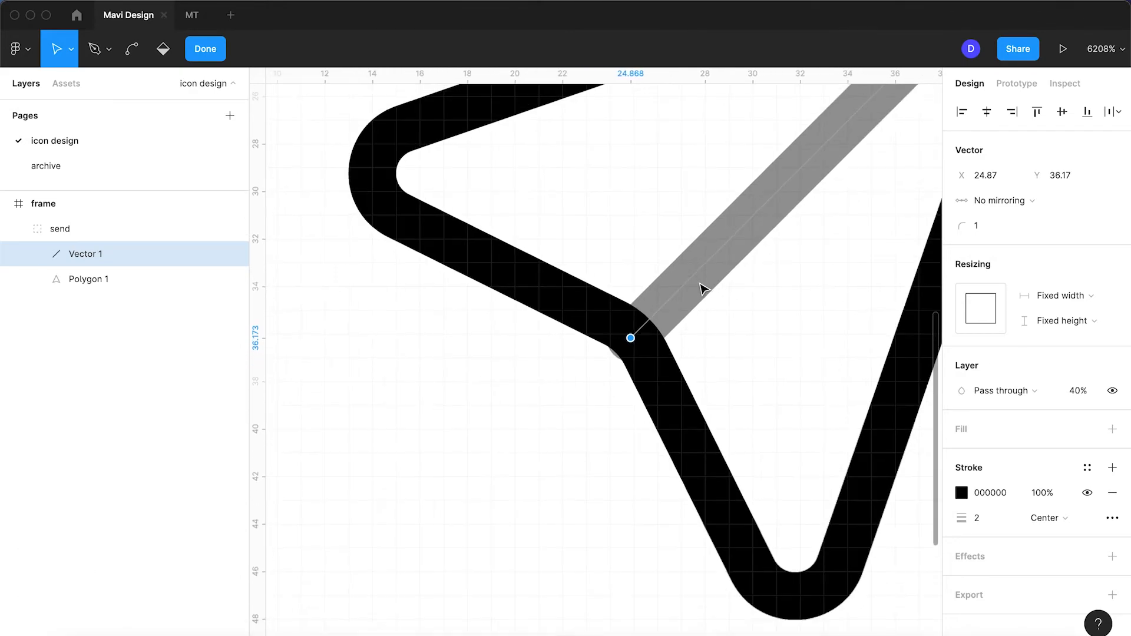
pyautogui.moveTo(769, 200); pyautogui.dragTo(749, 219)
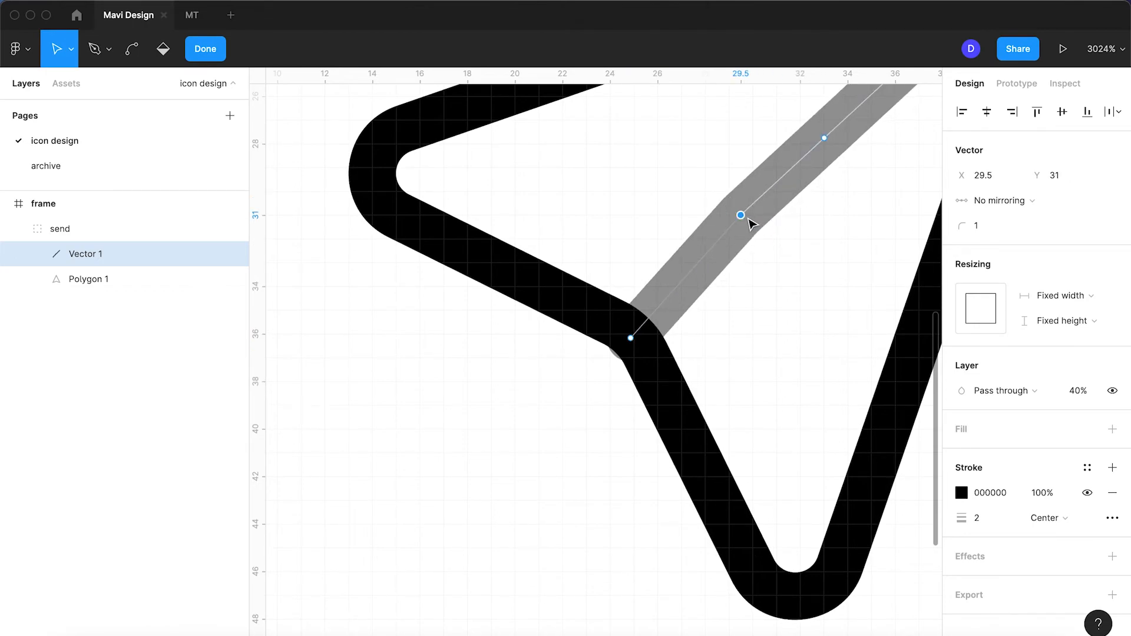
pyautogui.press('super+z')
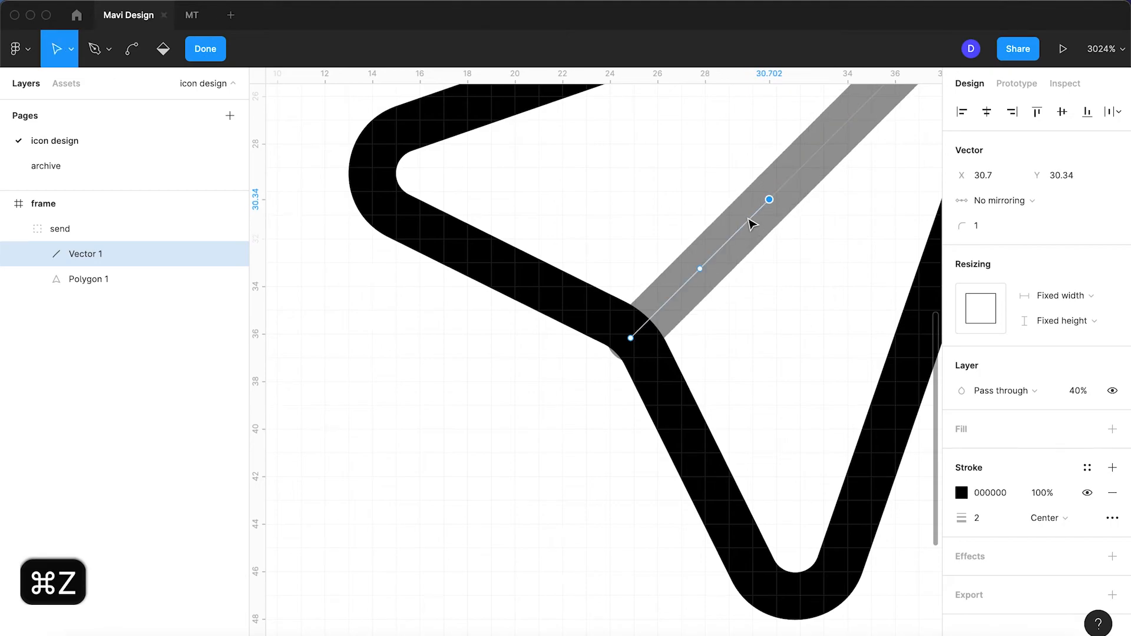
pyautogui.click(700, 268)
pyautogui.moveTo(666, 303); pyautogui.dragTo(668, 306)
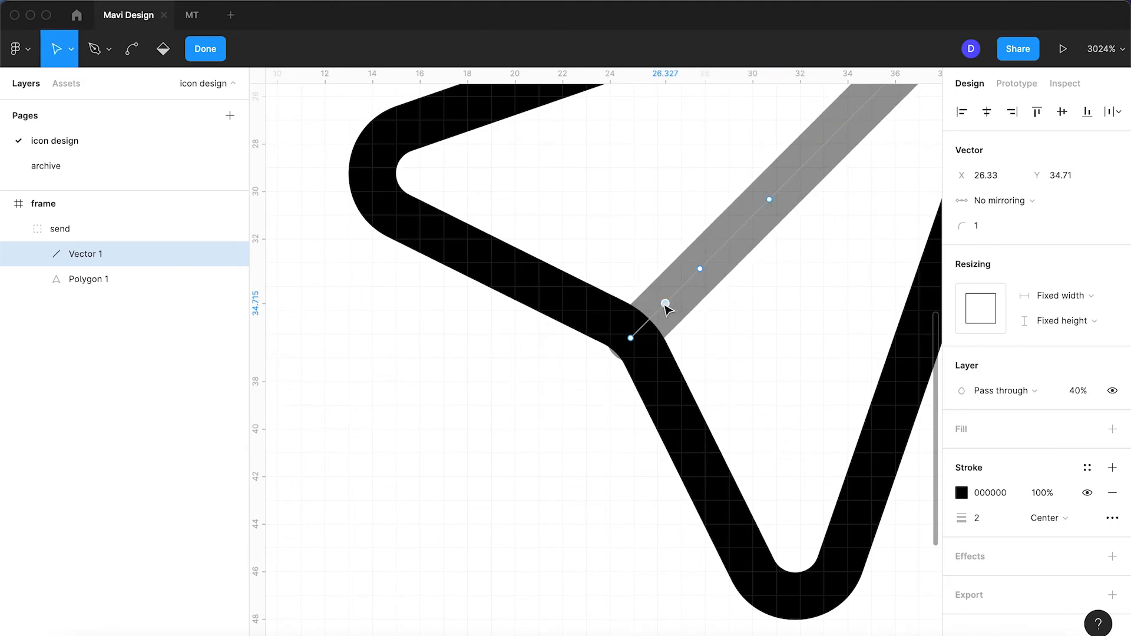
pyautogui.scroll(5, 666, 305)
pyautogui.click(652, 371)
pyautogui.click(623, 398)
# Delete the centre line's lowest end point so the line ends inside the outline stroke, and finish editing the path.
pyautogui.click(595, 427)
pyautogui.press('BackSpace')
pyautogui.press('Return')
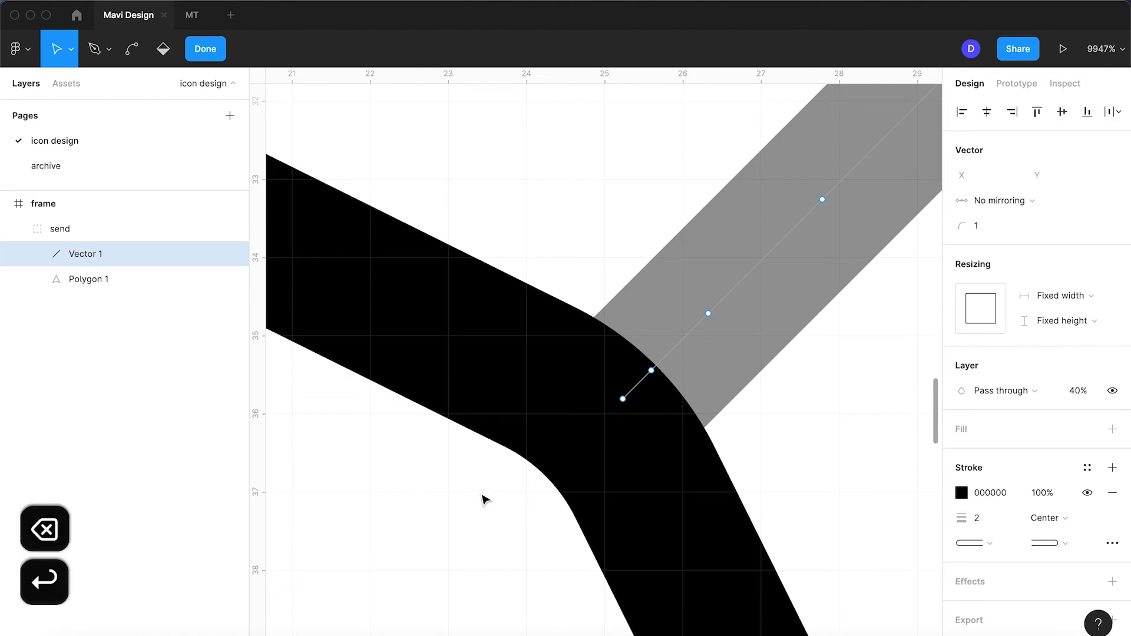
pyautogui.scroll(-5, 483, 498)
pyautogui.scroll(-5, 482, 499)
pyautogui.click(455, 534)
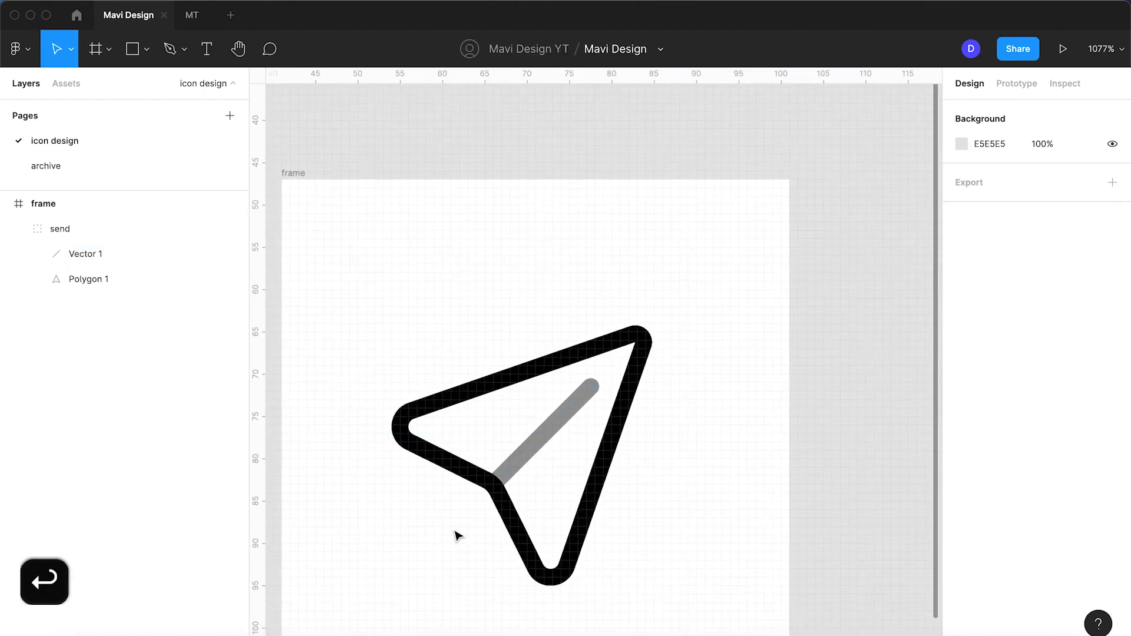
# Nudge the send group up by one unit to Y 3 and deselect it.
pyautogui.click(521, 490)
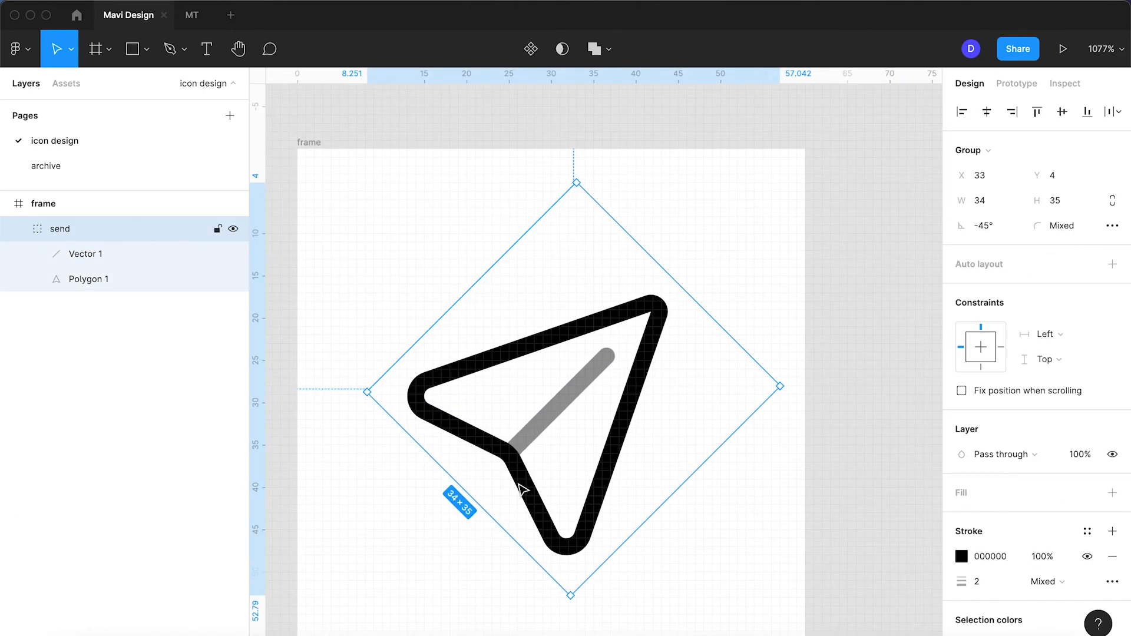
pyautogui.click(706, 560)
pyautogui.scroll(-3, 710, 565)
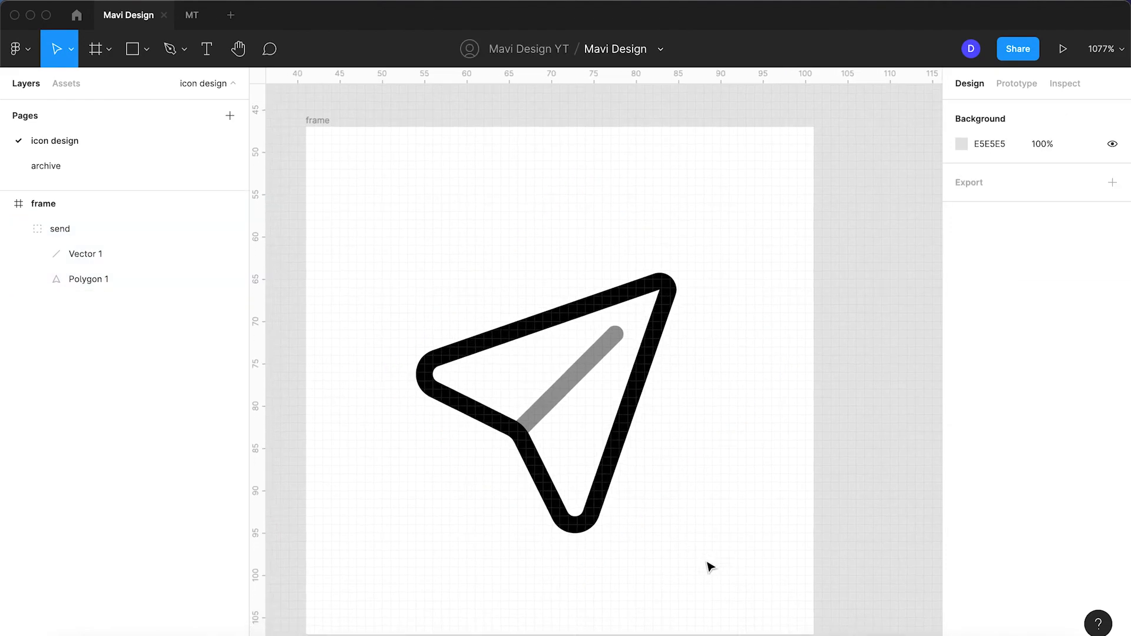
pyautogui.hscroll(-1, 710, 565)
pyautogui.scroll(-3, 710, 565)
pyautogui.scroll(3, 710, 565)
pyautogui.scroll(-3, 710, 565)
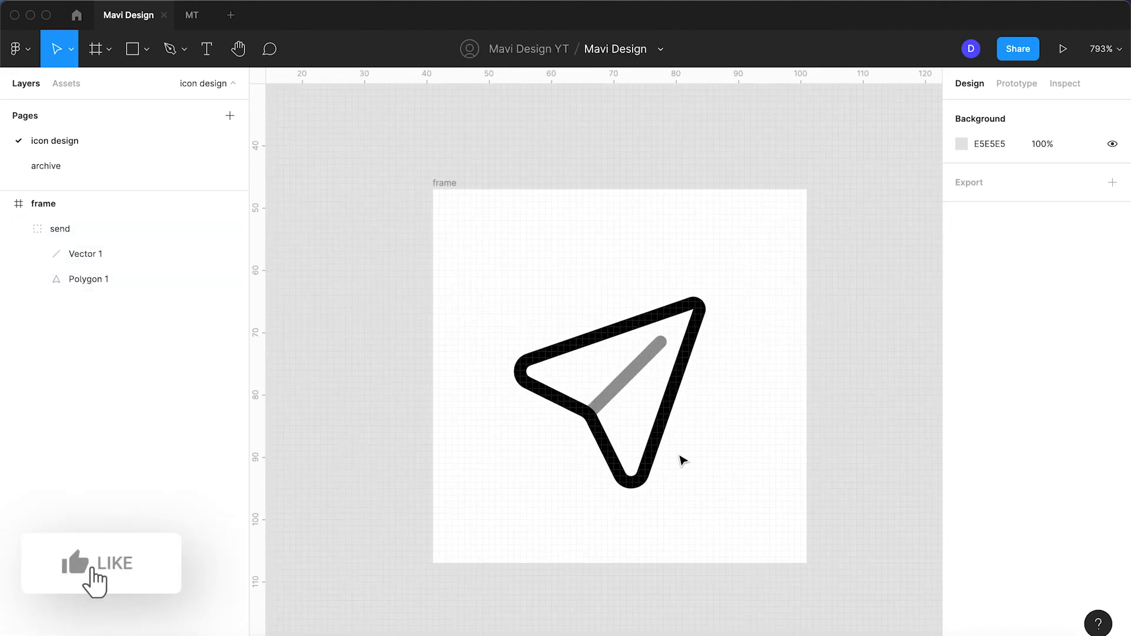
pyautogui.click(676, 460)
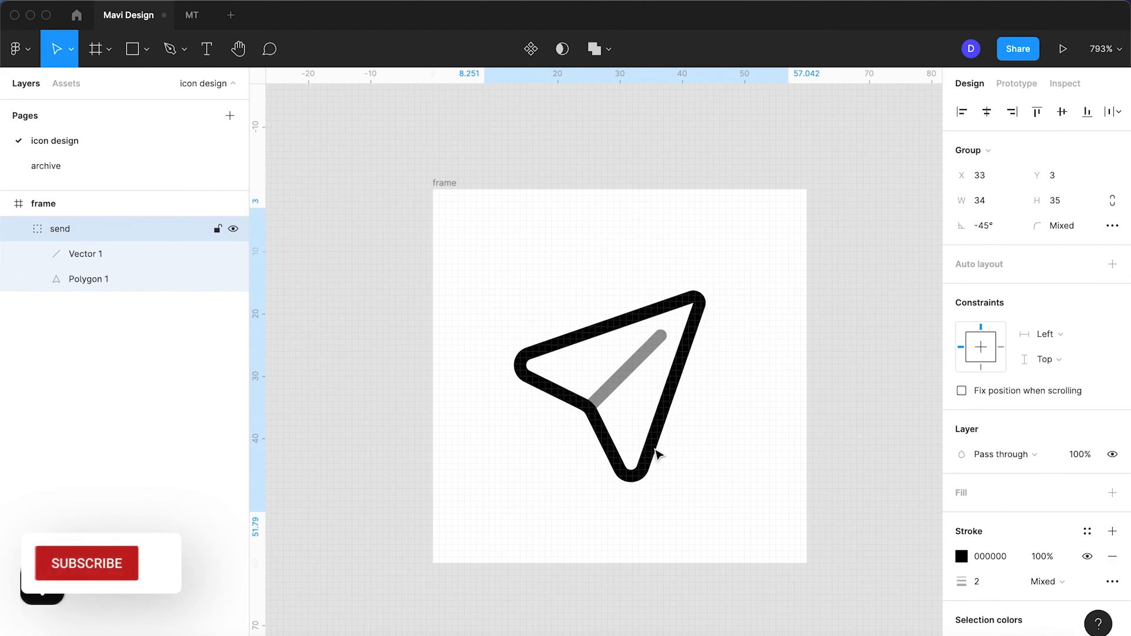
pyautogui.click(733, 535)
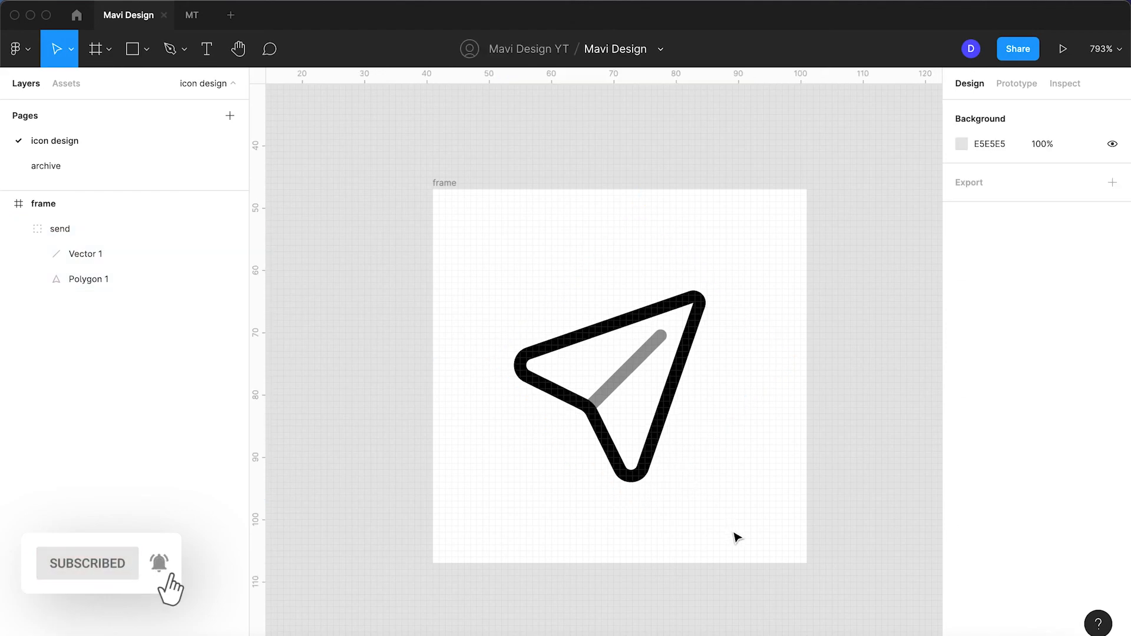